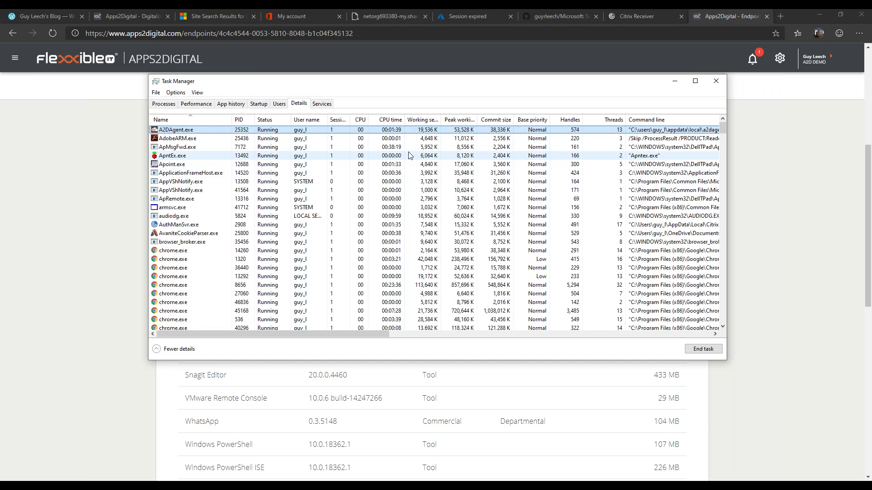
# - Minimize Task Manager, switch to PowerShell and view C:\temp\a2d\OutputA2DAgent.txt in Notepad
pyautogui.click(680, 84)
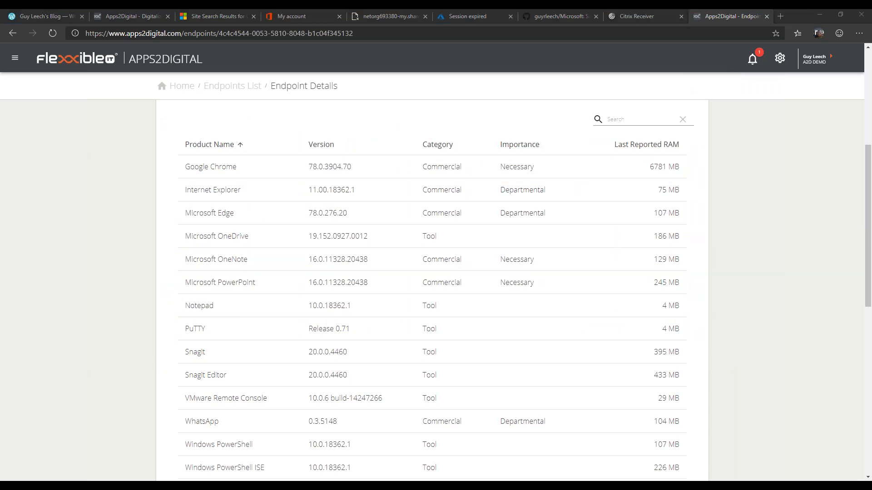
pyautogui.press('Print')
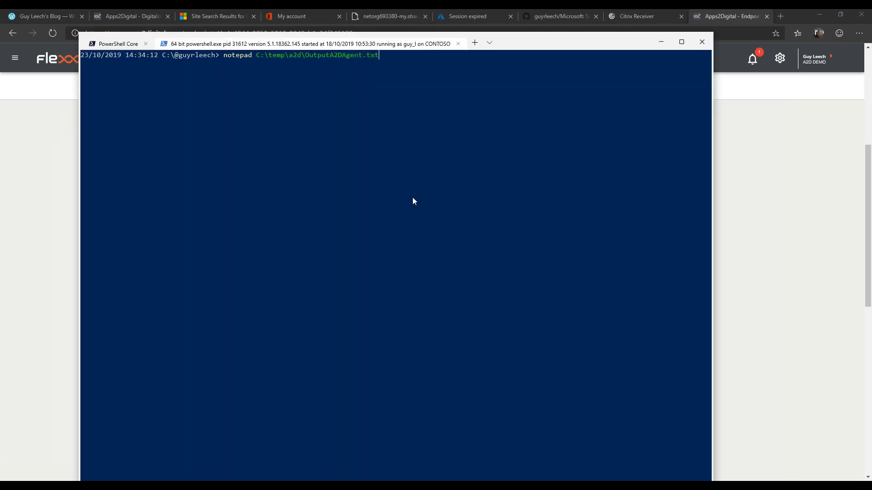
pyautogui.press('Return')
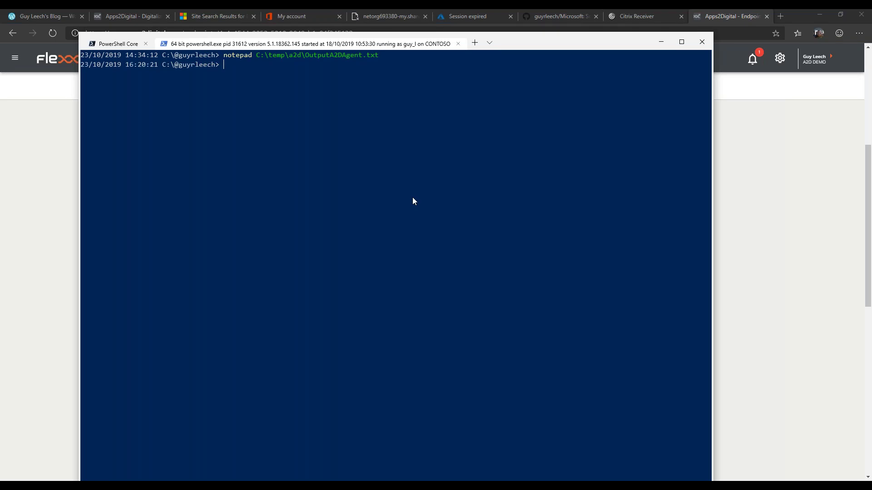
pyautogui.moveTo(840, 118)
pyautogui.mouseDown()
pyautogui.moveTo(538, 61)
pyautogui.moveTo(427, 71)
pyautogui.mouseUp()
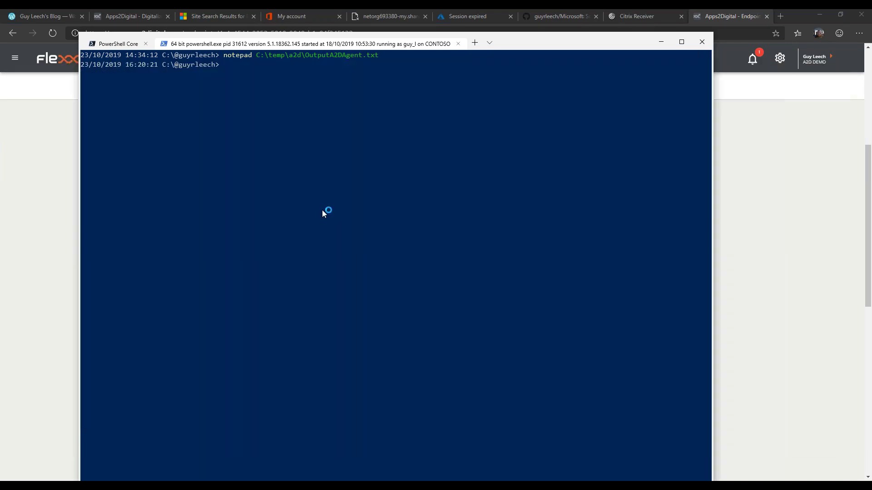
pyautogui.click(832, 69)
# - Show the RunningAppsSession property of C:\temp\a2d\OutputA2DAgent.txt, converted from JSON, in a grid view sorted by ExeFile
pyautogui.press('Up')
pyautogui.press('Up')
pyautogui.press('Up')
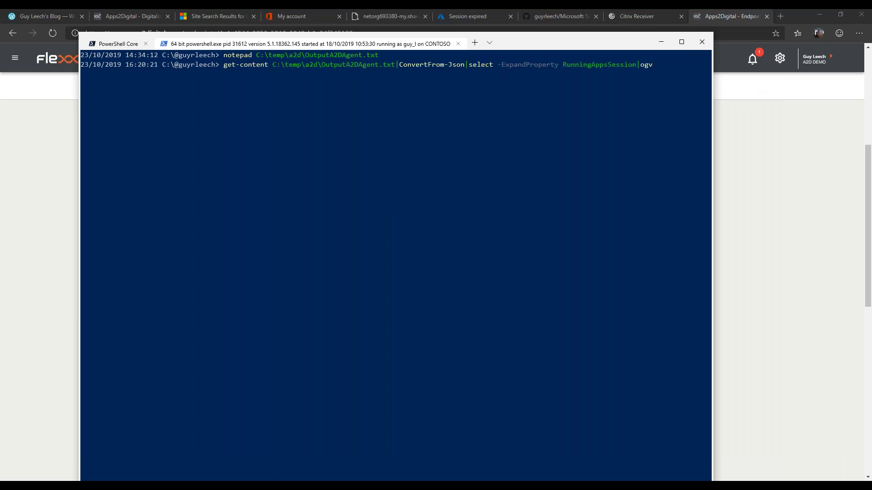
pyautogui.press('Return')
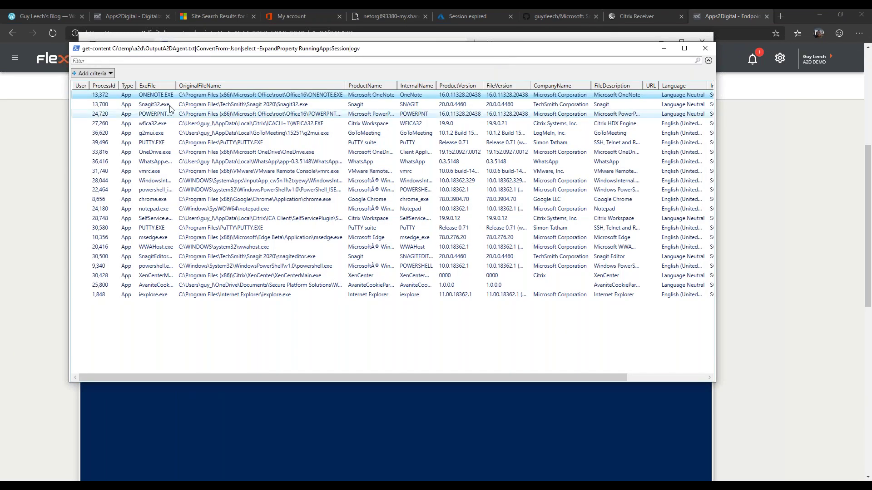
pyautogui.click(144, 86)
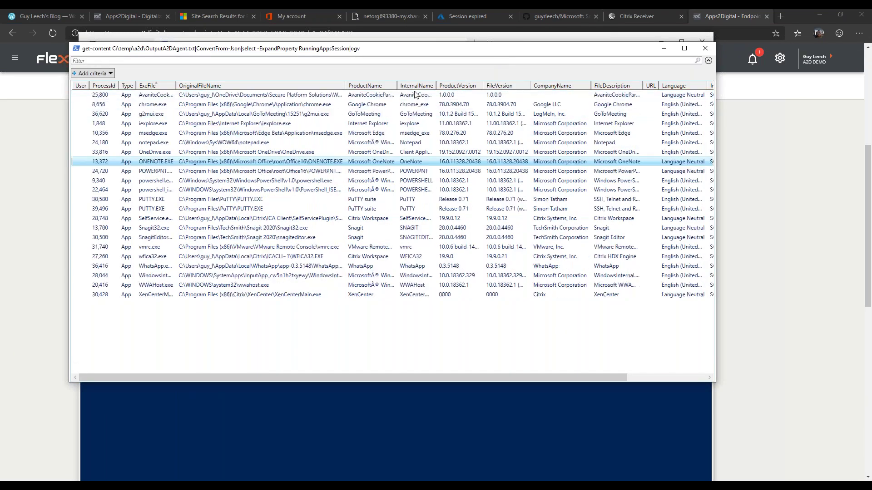
pyautogui.click(706, 49)
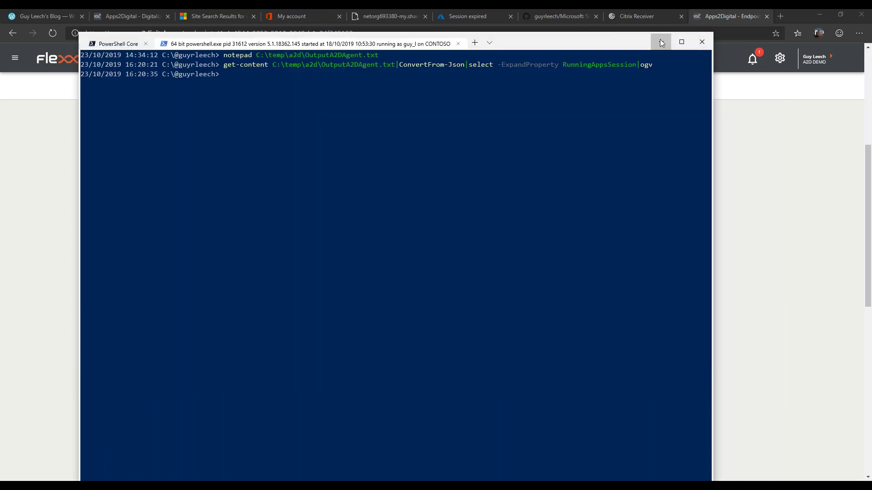
pyautogui.click(660, 40)
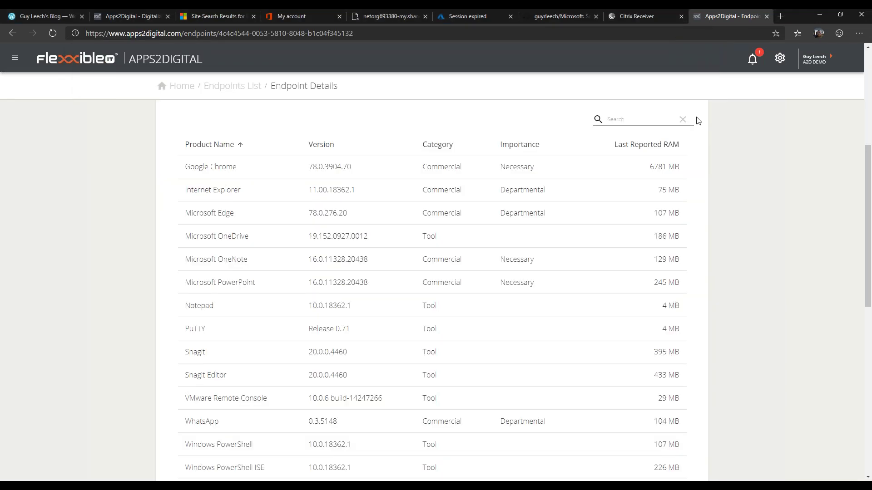
# - Return to the Apps2Digital home page and open the uncategorized applications from the notification
pyautogui.scroll(5, 761, 200)
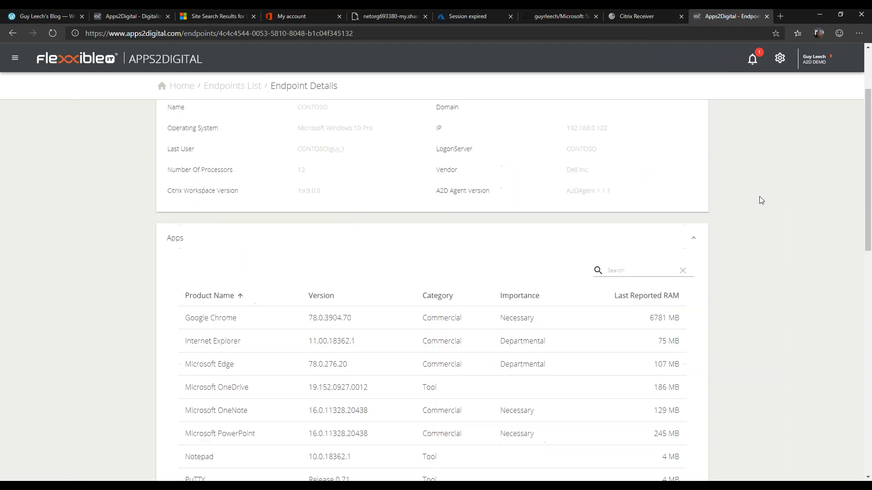
pyautogui.click(183, 89)
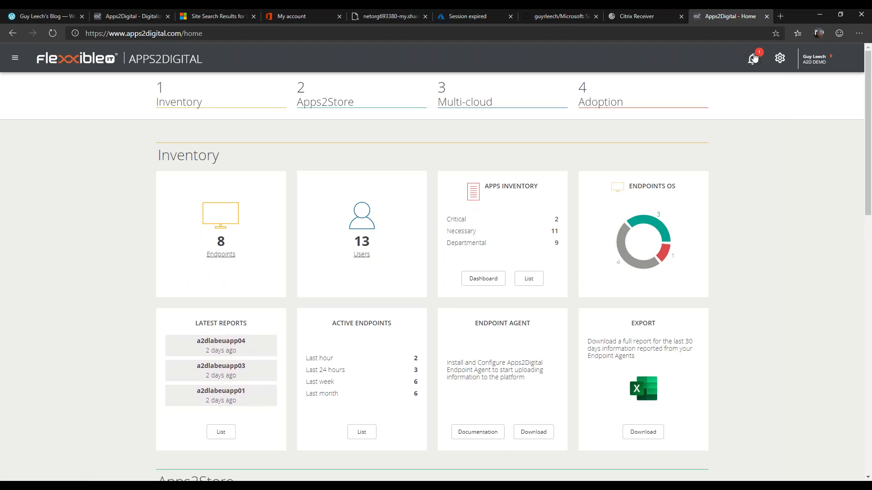
pyautogui.click(753, 58)
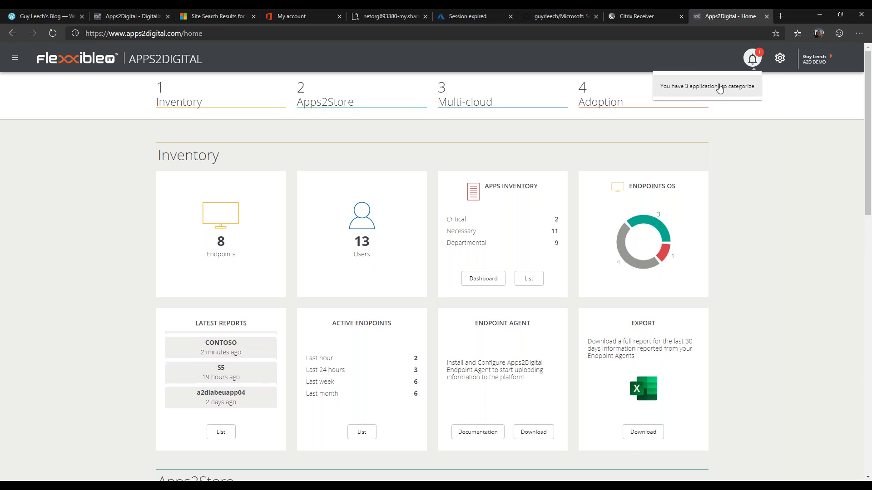
pyautogui.click(720, 87)
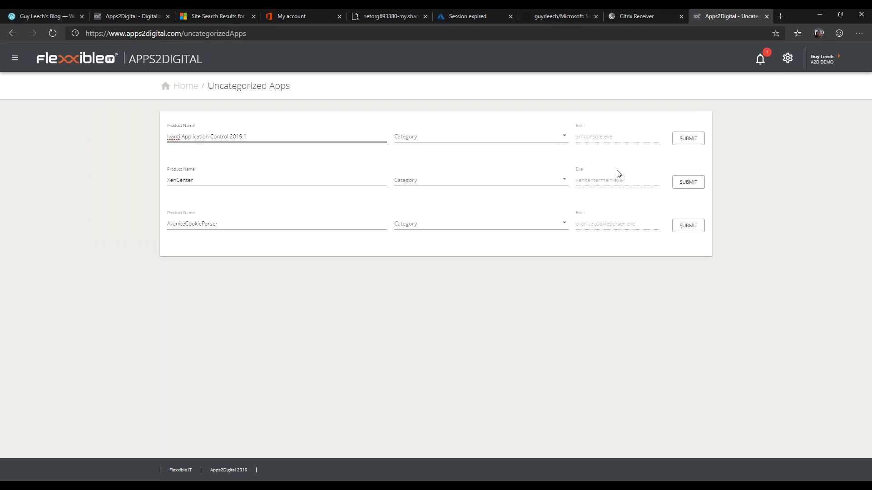
# - Set the category of Ivanti Application Control 2019.1 and XenCenter to Tool, and of AvaniteCookieParser to Internal
pyautogui.click(567, 138)
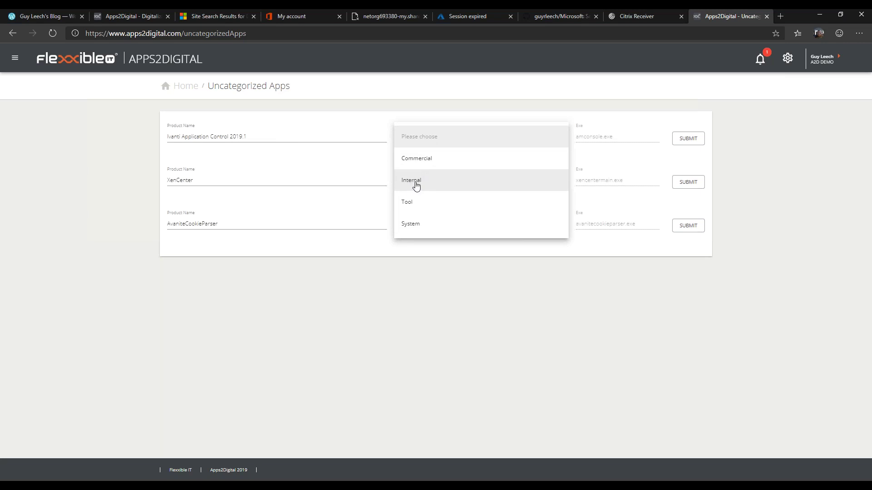
pyautogui.click(413, 200)
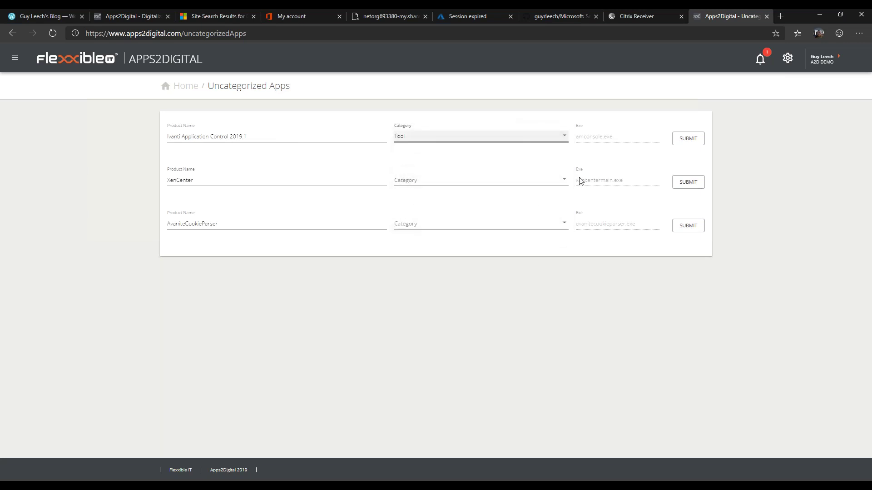
pyautogui.click(564, 181)
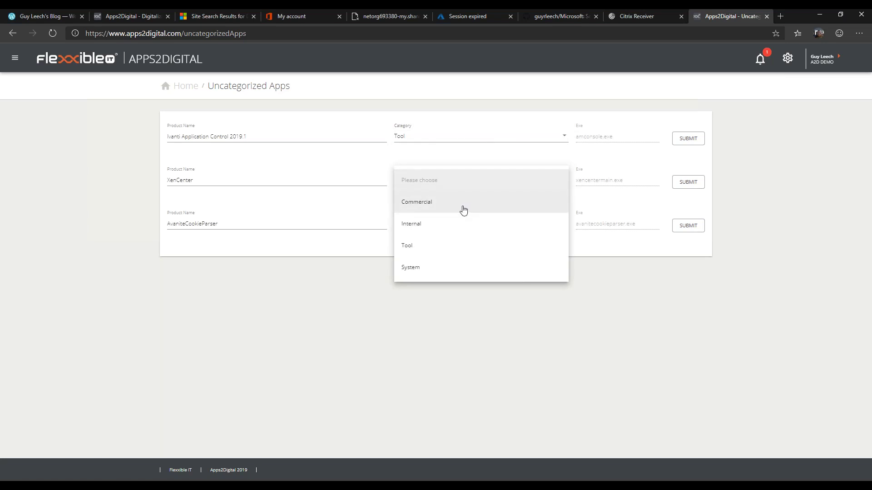
pyautogui.click(436, 246)
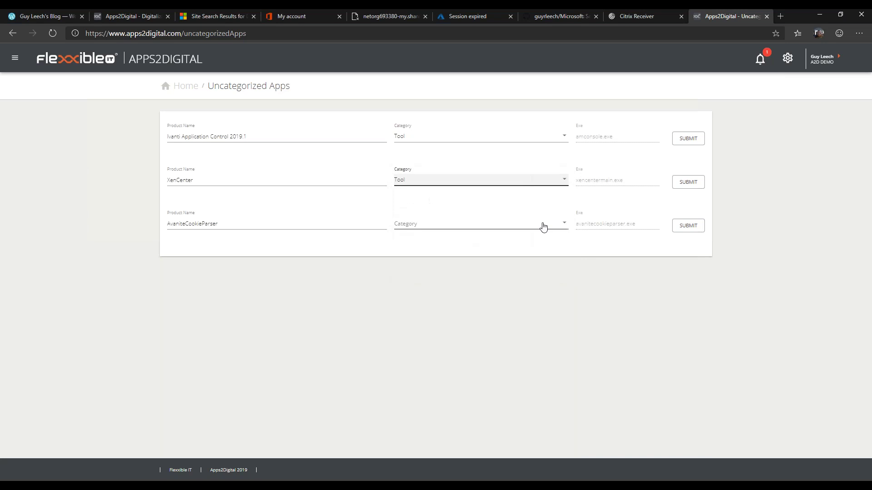
pyautogui.click(567, 226)
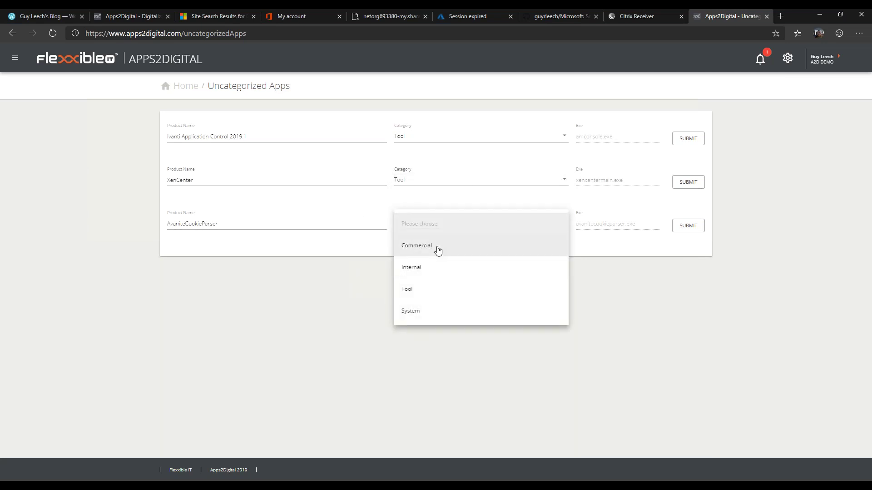
pyautogui.click(423, 274)
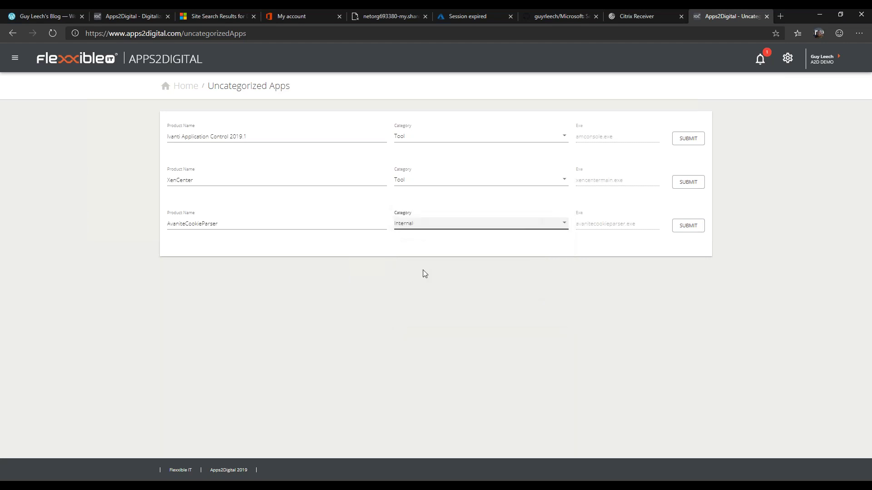
# - Submit the category assignments for all three uncategorized applications
pyautogui.click(689, 138)
pyautogui.click(689, 138)
pyautogui.click(688, 138)
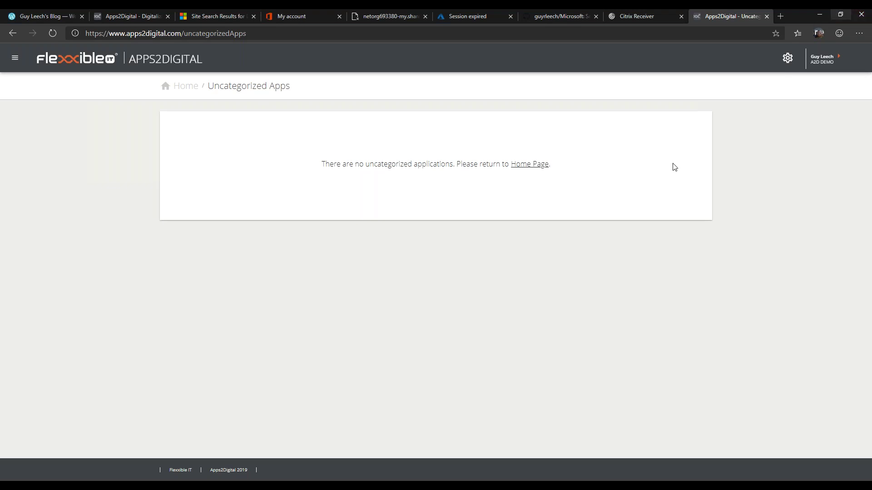
# - Return to the home page and inspect the segments of the Endpoints OS chart
pyautogui.click(187, 89)
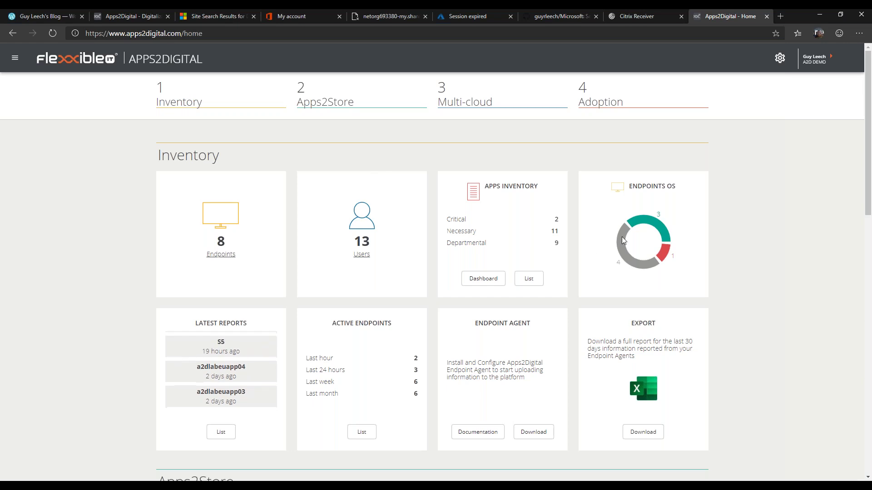
pyautogui.moveTo(653, 227)
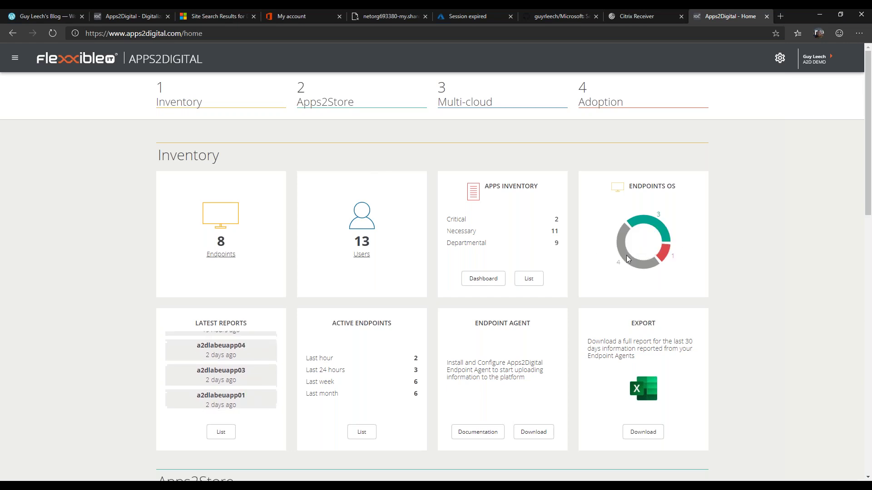
pyautogui.moveTo(621, 249)
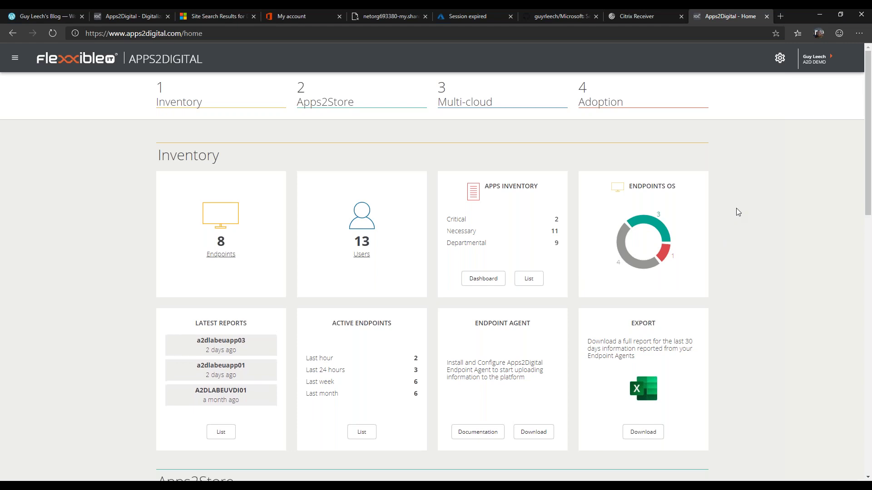
# - Open the Digitalization Progress board from the Apps2Store section of the home page
pyautogui.scroll(-2, 737, 209)
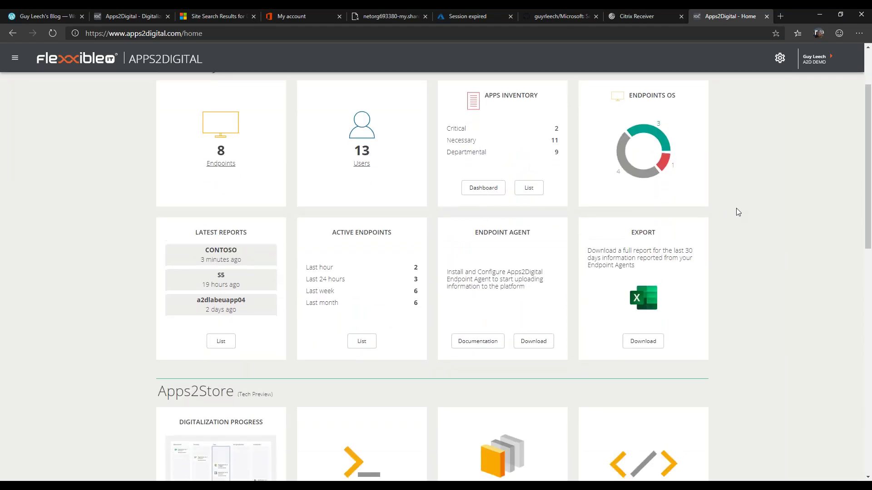
pyautogui.scroll(-6, 737, 212)
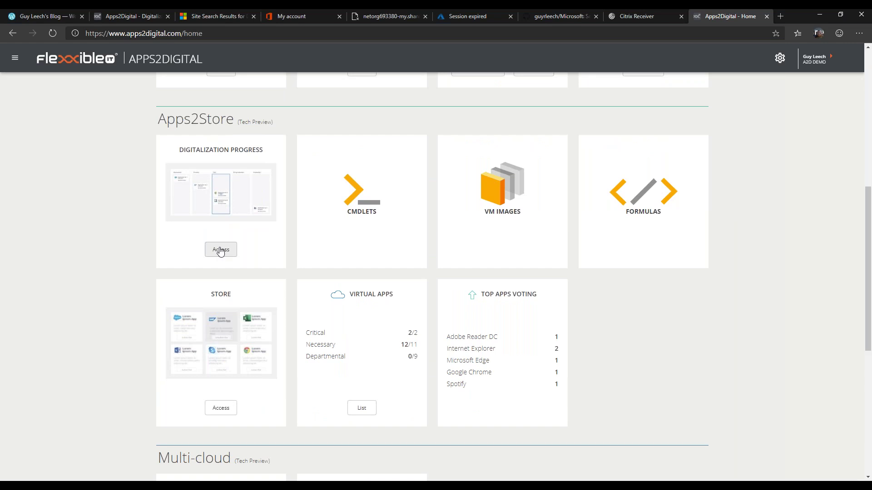
pyautogui.click(220, 250)
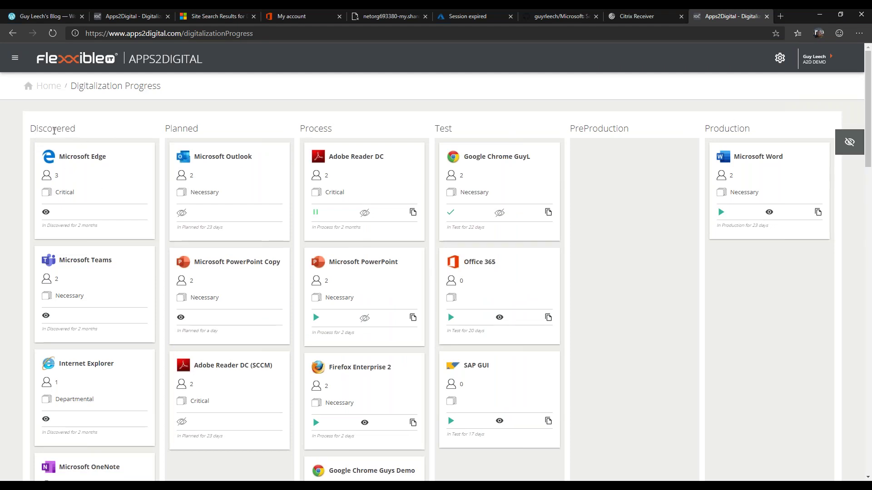
# - Examine the application cards in the Digitalization Progress board's stages, especially those in the Discovered column
pyautogui.scroll(-2, 81, 282)
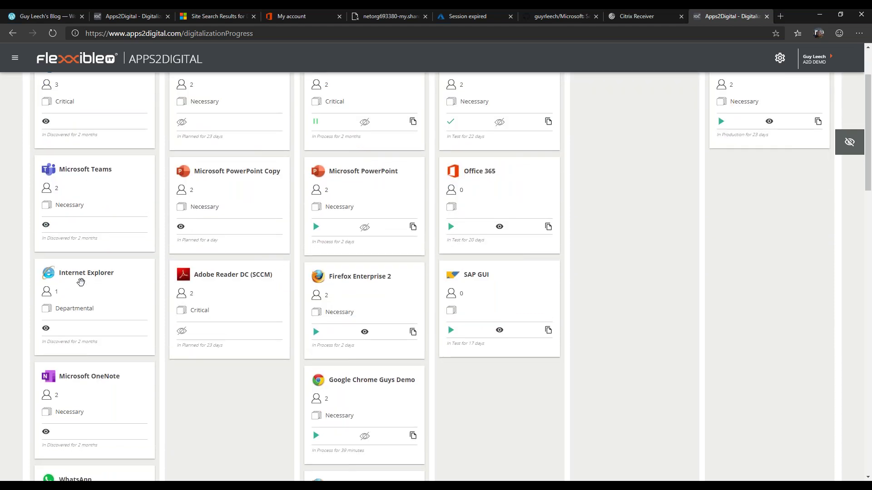
pyautogui.scroll(2, 80, 282)
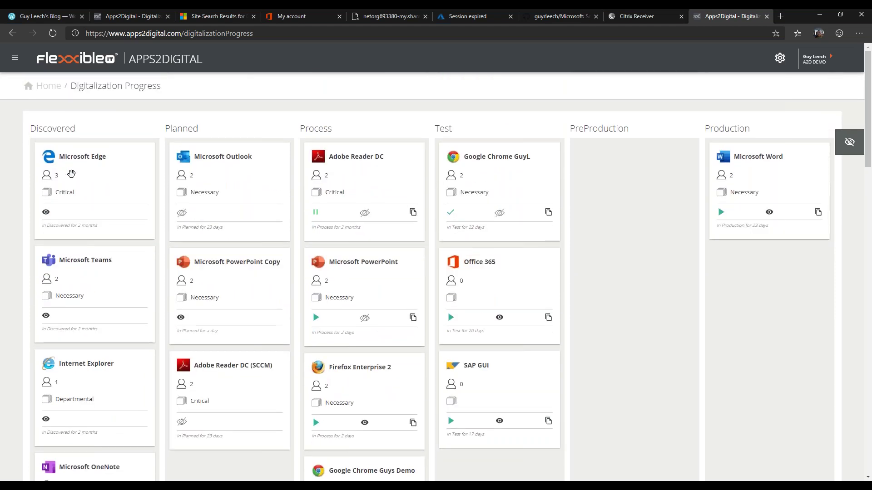
pyautogui.scroll(-4, 72, 175)
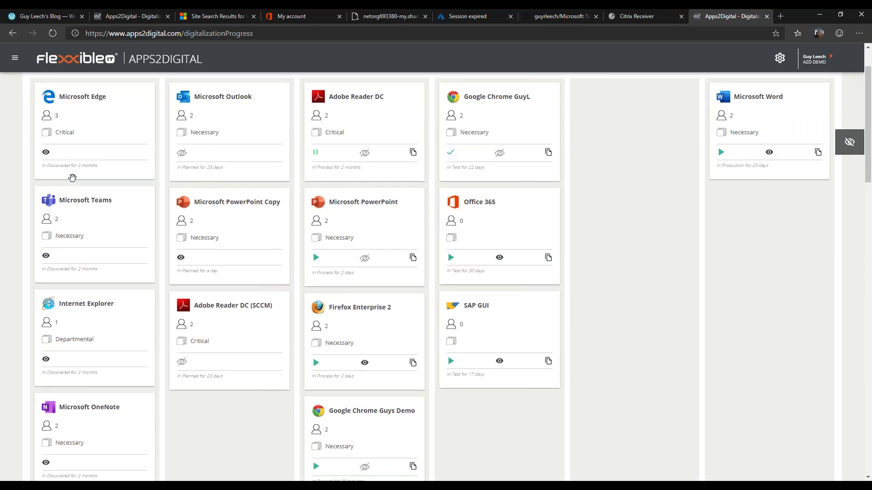
pyautogui.scroll(-5, 72, 177)
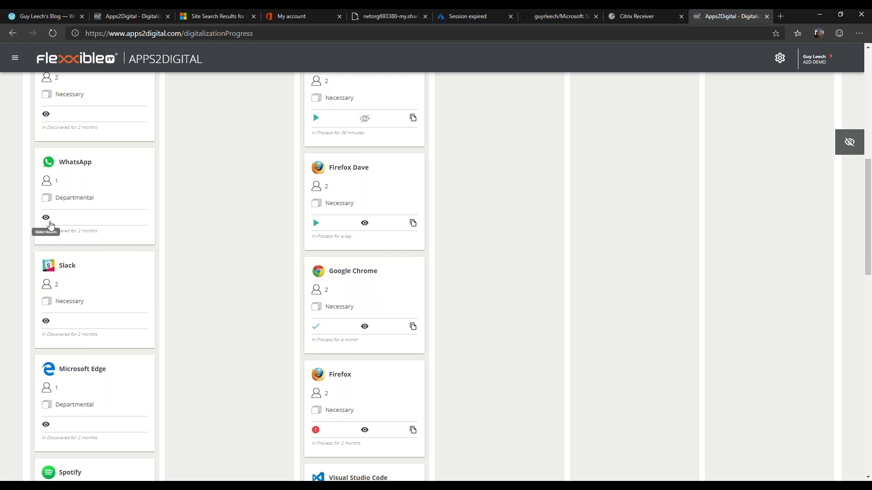
pyautogui.scroll(3, 105, 323)
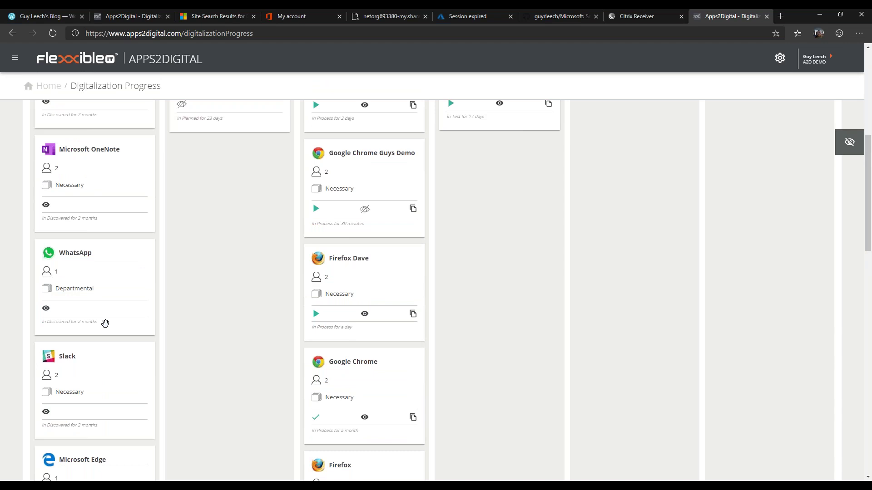
pyautogui.scroll(8, 105, 324)
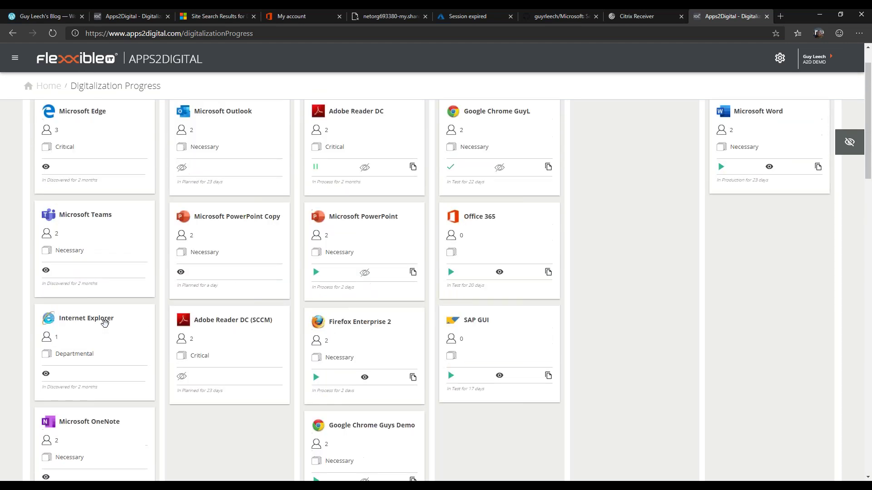
pyautogui.scroll(2, 105, 323)
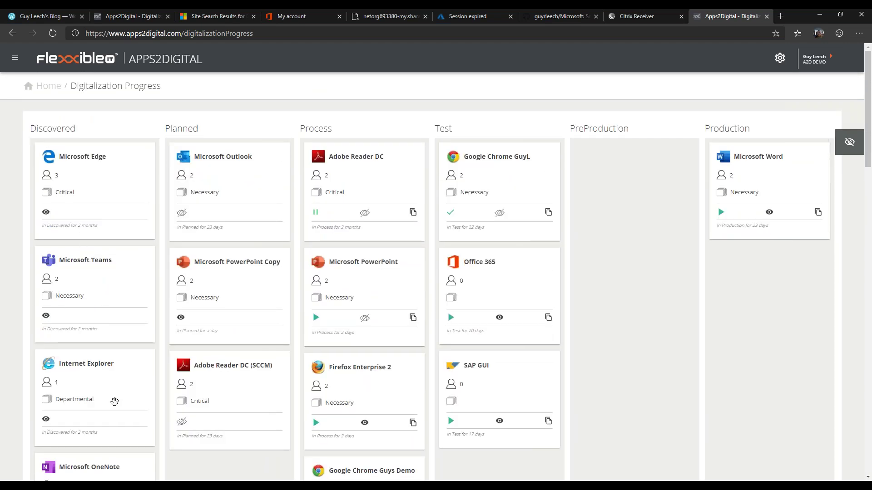
pyautogui.scroll(-5, 76, 358)
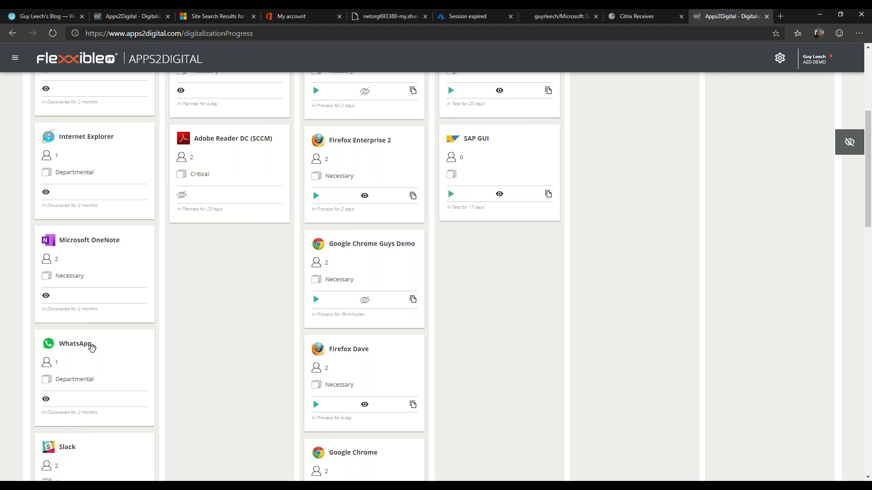
pyautogui.scroll(5, 226, 302)
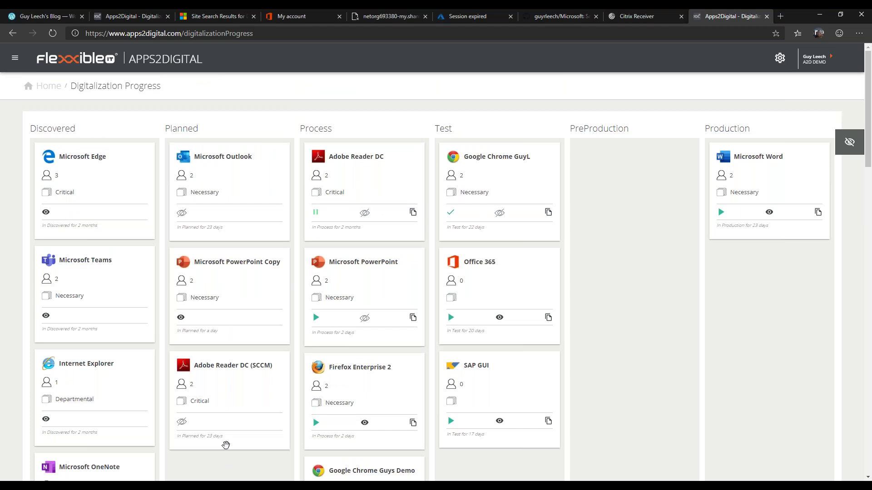
# - Examine the application cards throughout the Discovered, Planned, Process and Test stages of the Digitalization Progress board
pyautogui.scroll(-2, 226, 445)
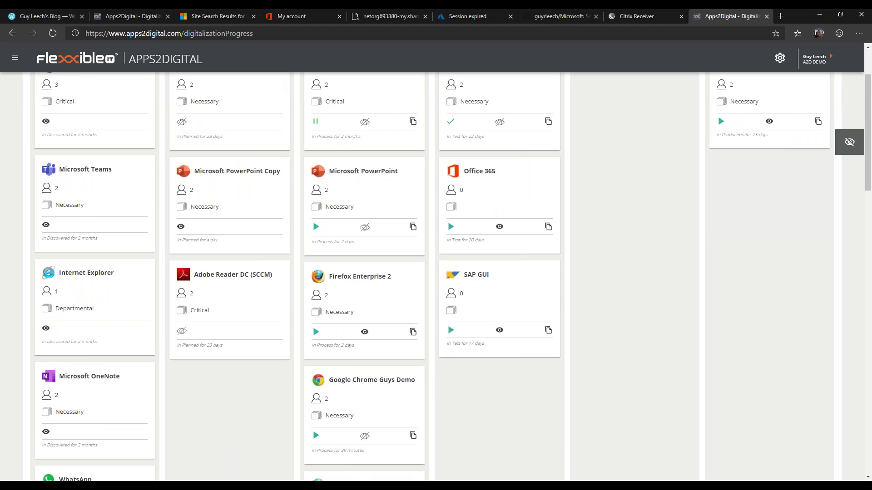
pyautogui.scroll(-3, 436, 277)
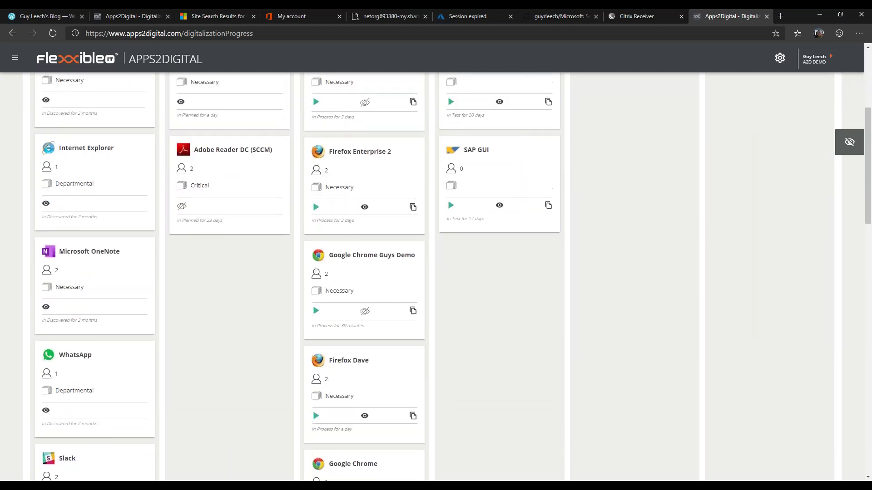
pyautogui.scroll(3, 436, 277)
pyautogui.scroll(2, 228, 440)
pyautogui.scroll(-3, 227, 440)
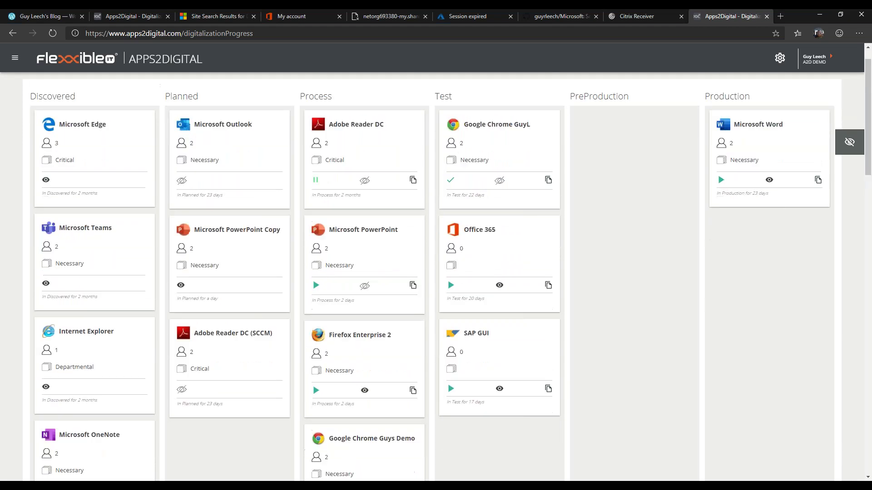
pyautogui.scroll(-3, 227, 441)
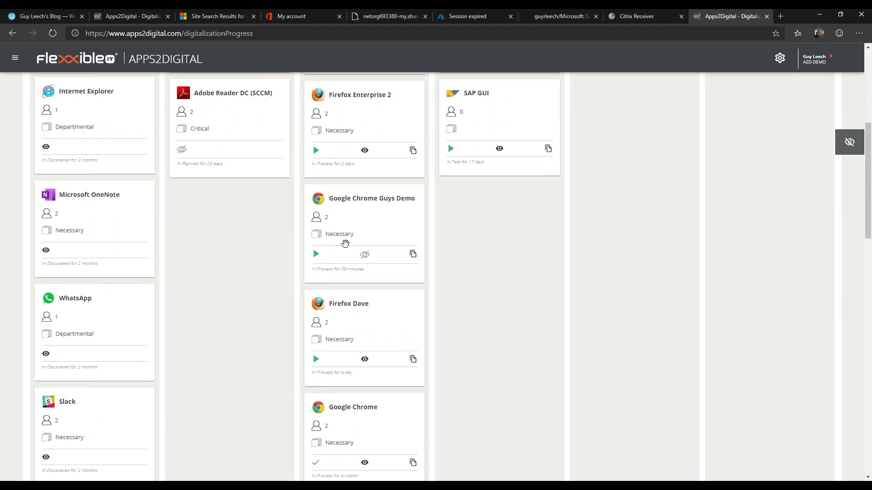
pyautogui.scroll(1, 247, 317)
pyautogui.scroll(3, 247, 317)
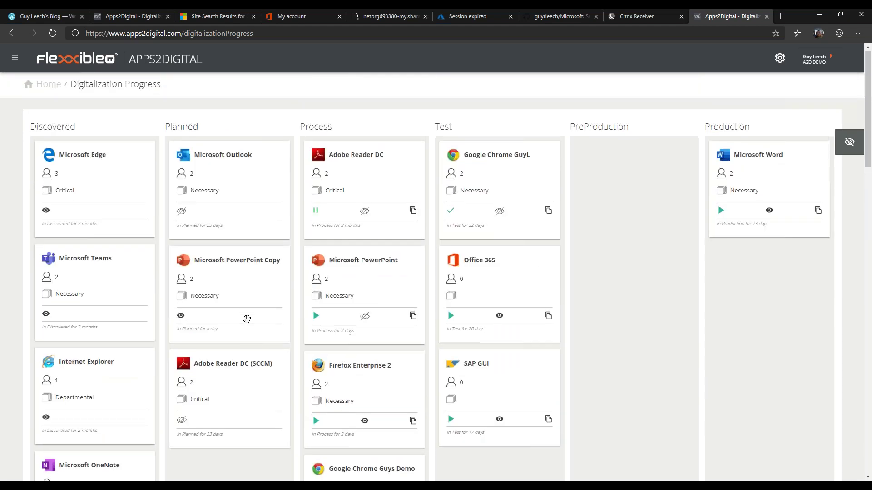
# - Open the pending process details of Google Chrome Guys Demo and review the virtualization technologies, keeping Citrix Virtual Apps
pyautogui.scroll(-3, 261, 314)
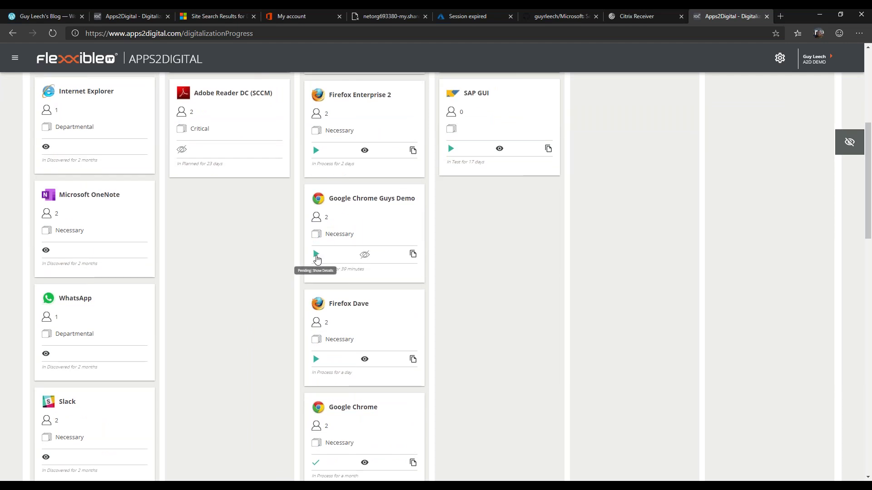
pyautogui.click(316, 255)
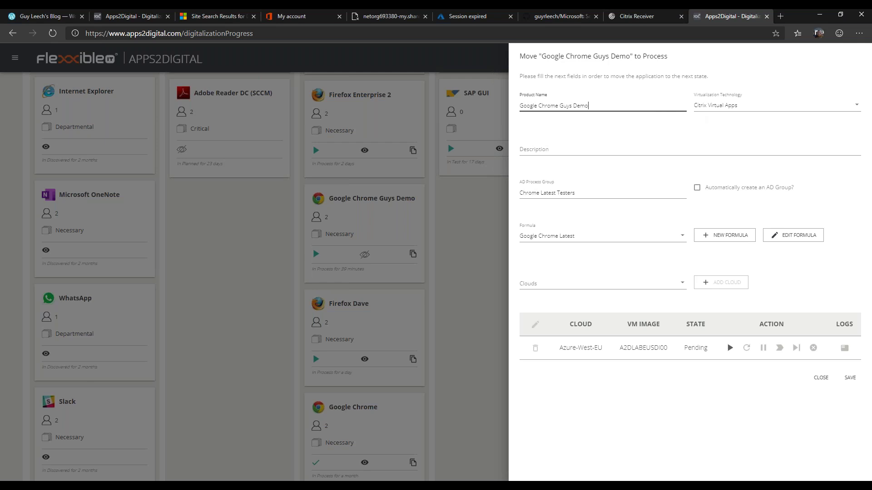
pyautogui.click(856, 106)
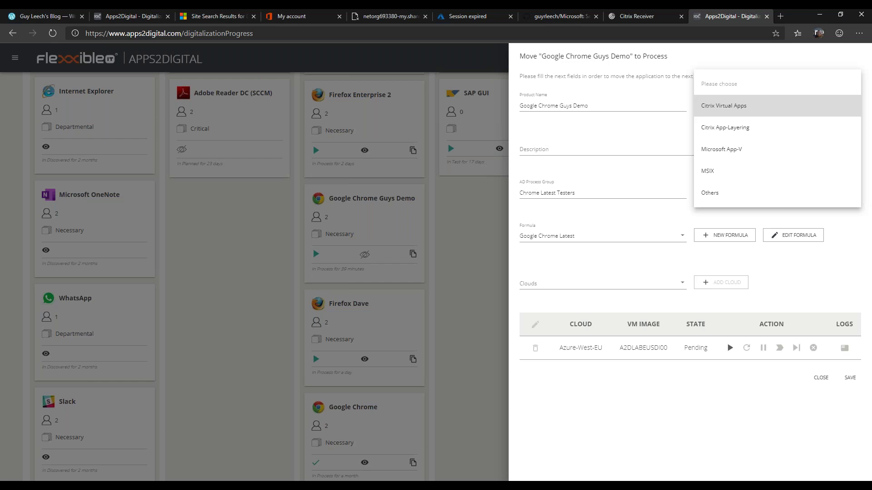
pyautogui.click(750, 110)
# - Enable automatic AD group creation, and inspect the available clouds and the VM image name of the Azure-West-EU entry
pyautogui.click(593, 152)
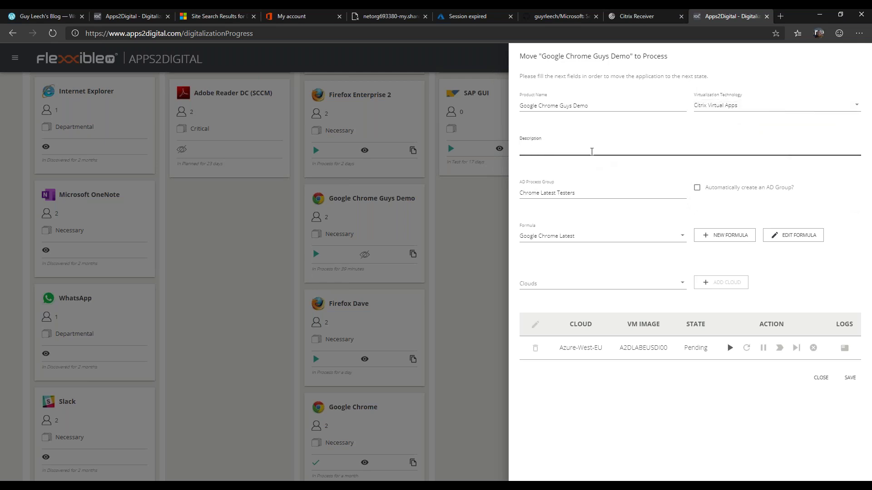
pyautogui.click(697, 189)
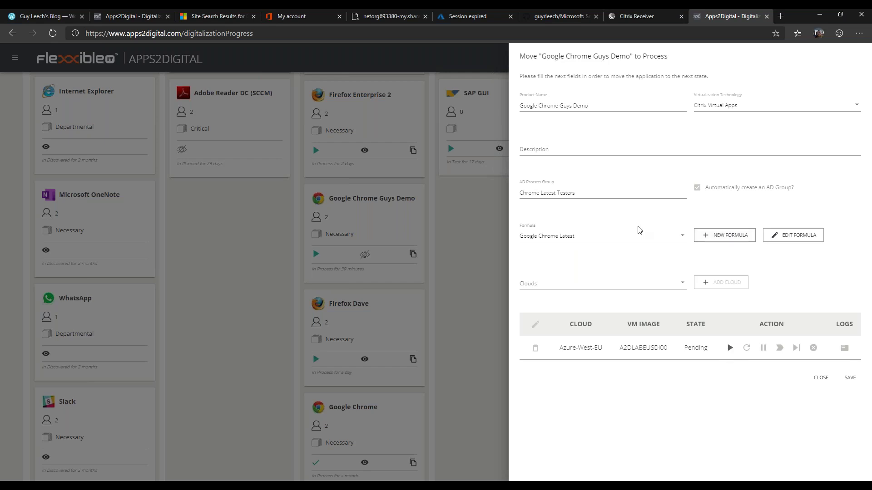
pyautogui.click(681, 284)
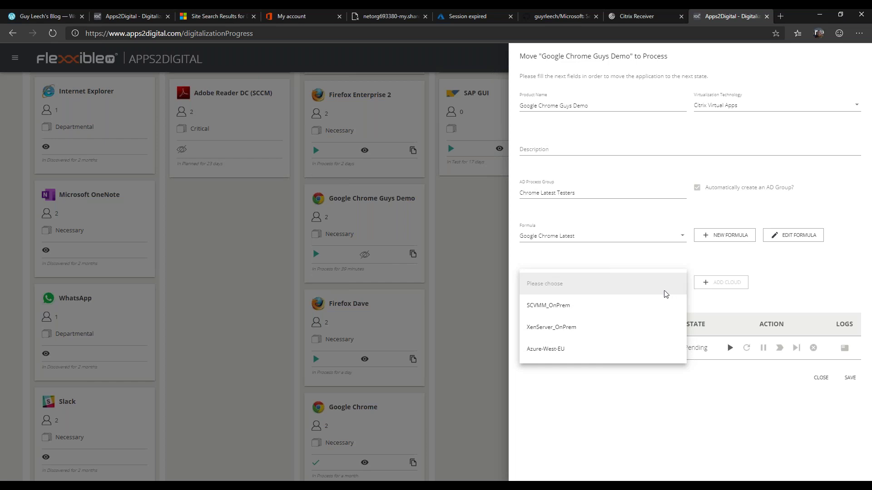
pyautogui.click(648, 427)
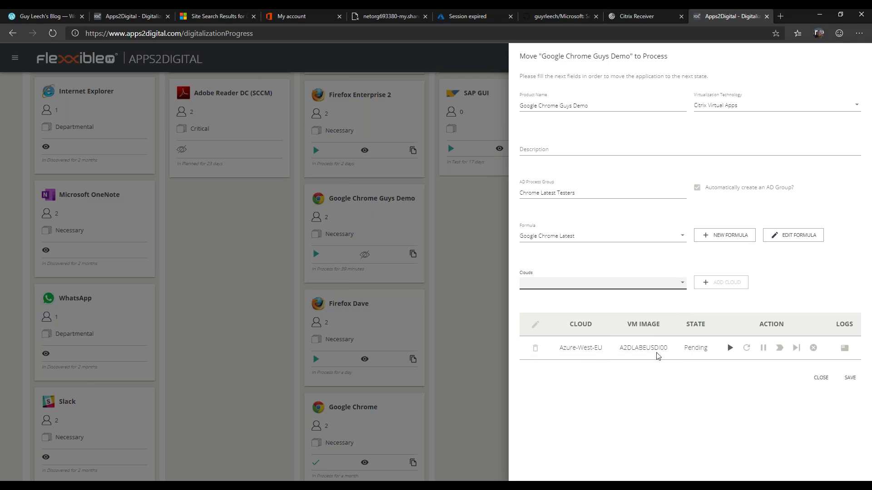
pyautogui.moveTo(621, 349); pyautogui.dragTo(675, 350)
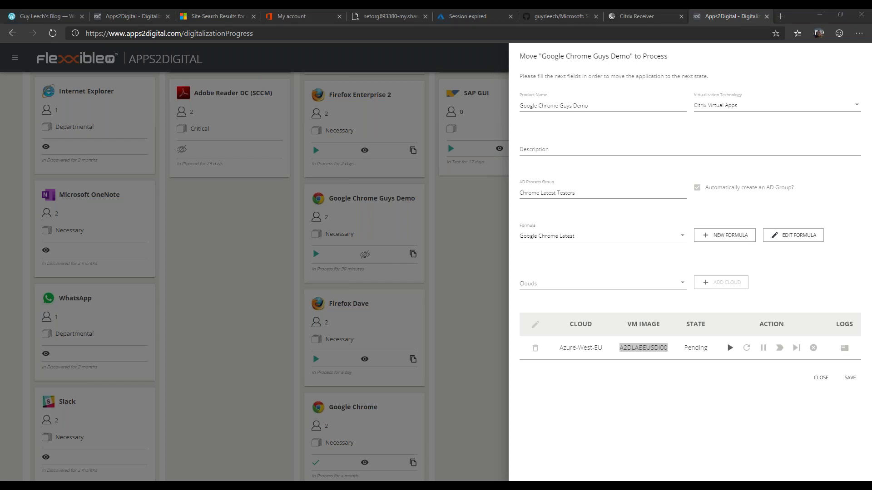
# - Switch to the a2dlabeusdi00 Remote Desktop session and inspect the installed applications in Programs and Features
pyautogui.moveTo(871, 91); pyautogui.dragTo(443, 67)
pyautogui.doubleClick(617, 67)
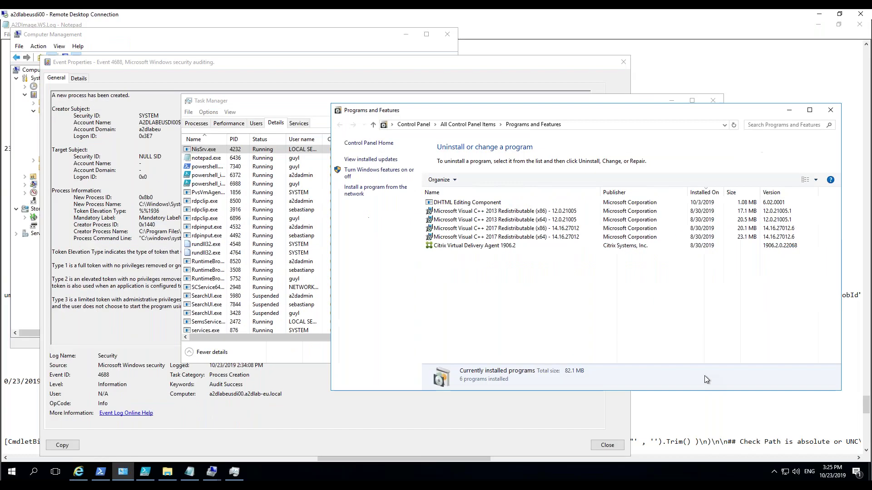
pyautogui.click(865, 465)
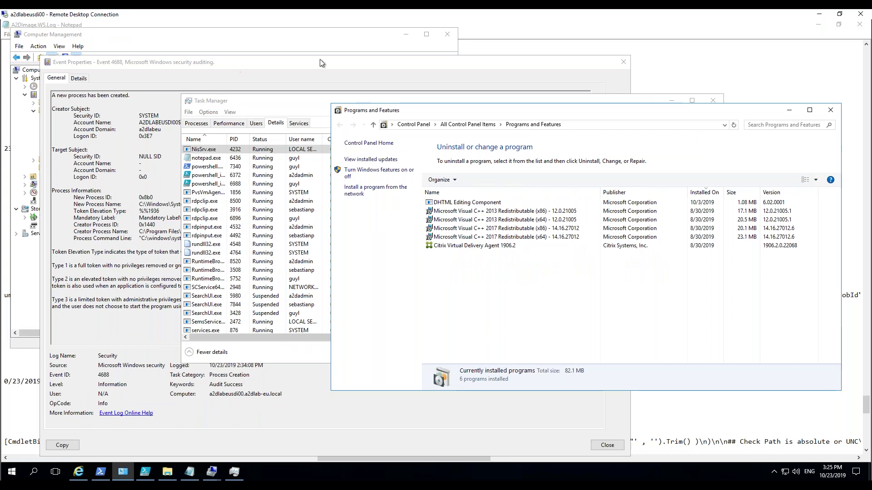
# - Clear away the event details, Computer Management and A2DImage.WS.Log windows, and move Task Manager aside from Programs and Features
pyautogui.hotkey('alt', 'Tab')
pyautogui.press('Escape')
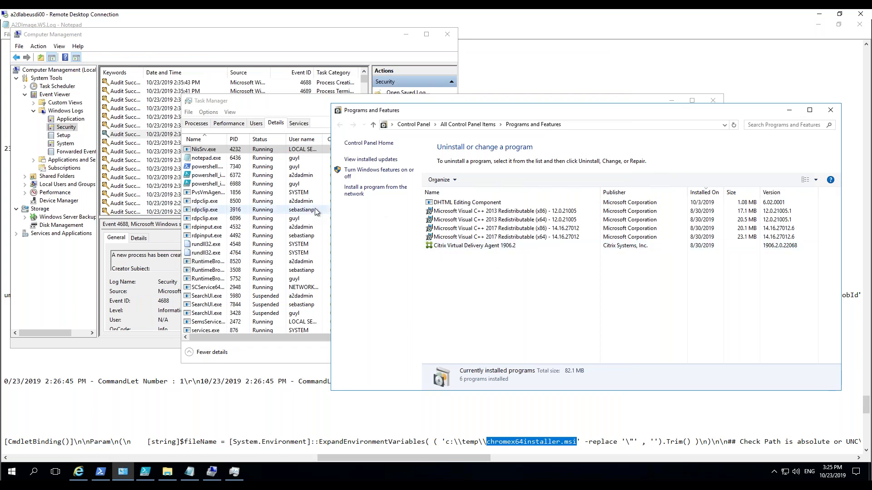
pyautogui.click(407, 33)
pyautogui.click(406, 34)
pyautogui.click(862, 26)
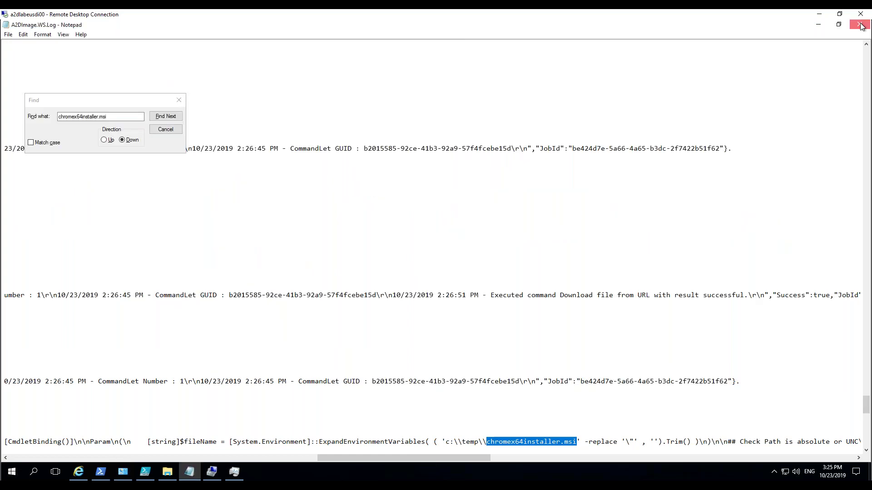
pyautogui.click(861, 26)
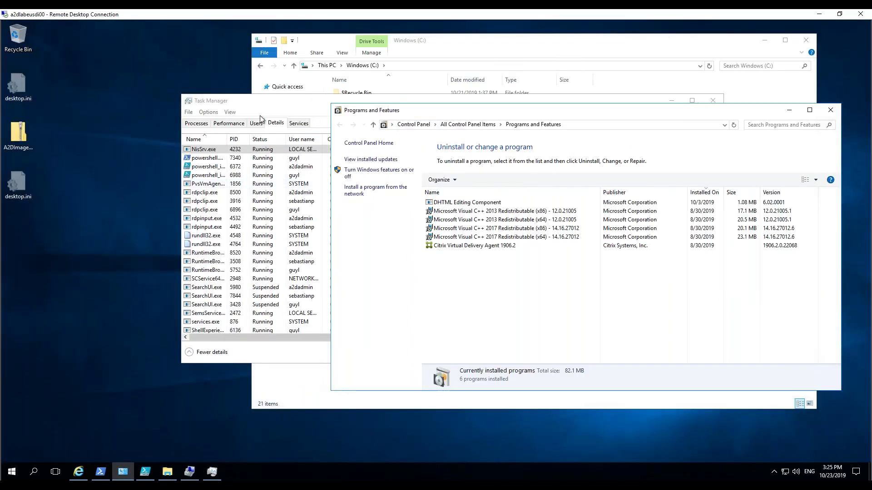
pyautogui.click(257, 117)
pyautogui.moveTo(255, 100); pyautogui.dragTo(143, 134)
pyautogui.click(736, 113)
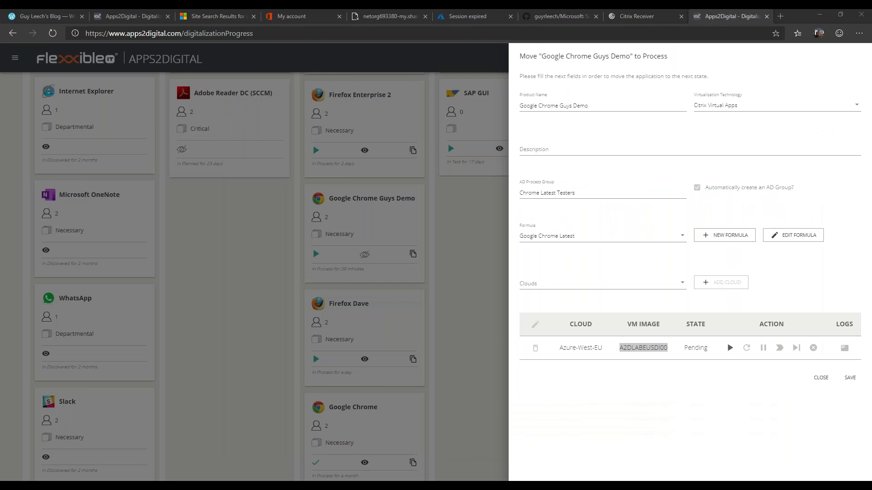
# - Start the Azure-West-EU process for Google Chrome Guys Demo in Apps2Digital, then save and close its details
pyautogui.click(730, 348)
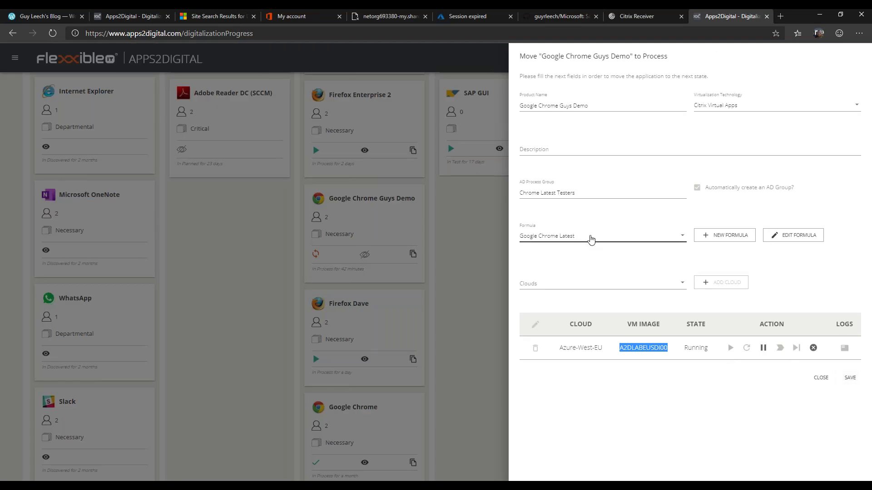
pyautogui.click(850, 379)
pyautogui.click(821, 378)
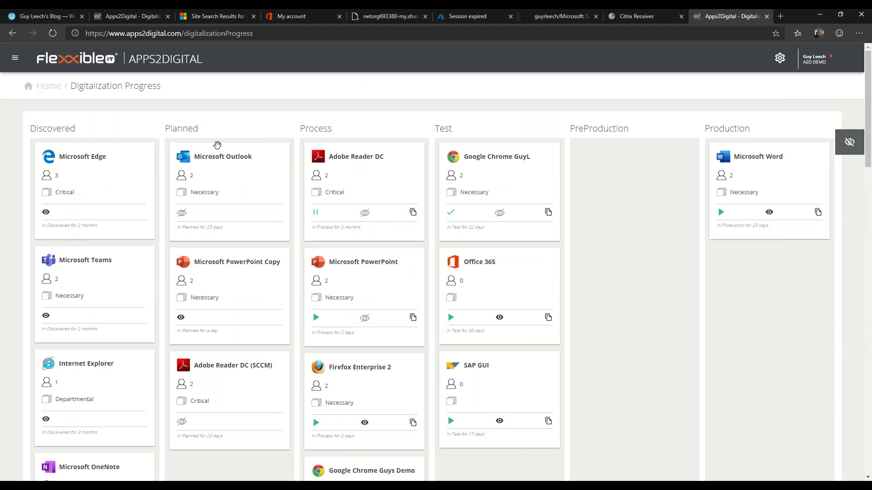
# - Go to the Formulas list in the home page's Apps2Store section and open the SAP GUI formula to inspect its groups
pyautogui.click(49, 86)
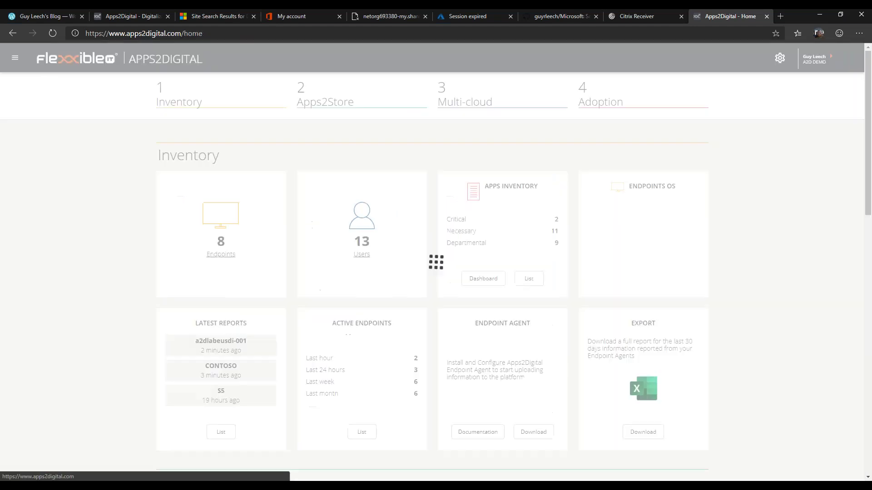
pyautogui.scroll(-8, 429, 227)
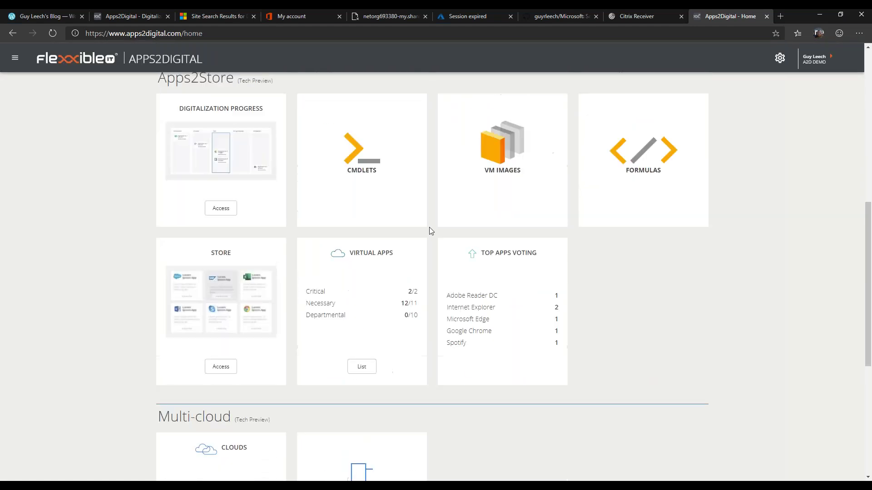
pyautogui.scroll(1, 472, 217)
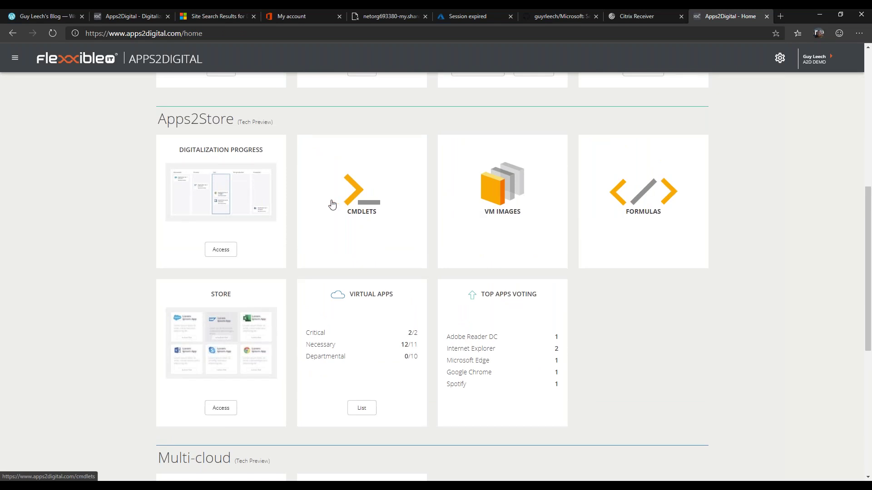
pyautogui.click(647, 198)
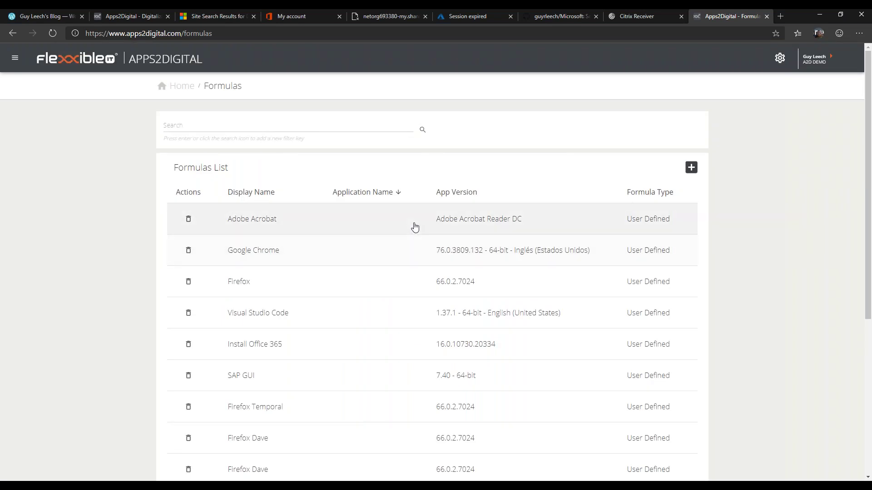
pyautogui.scroll(-2, 288, 247)
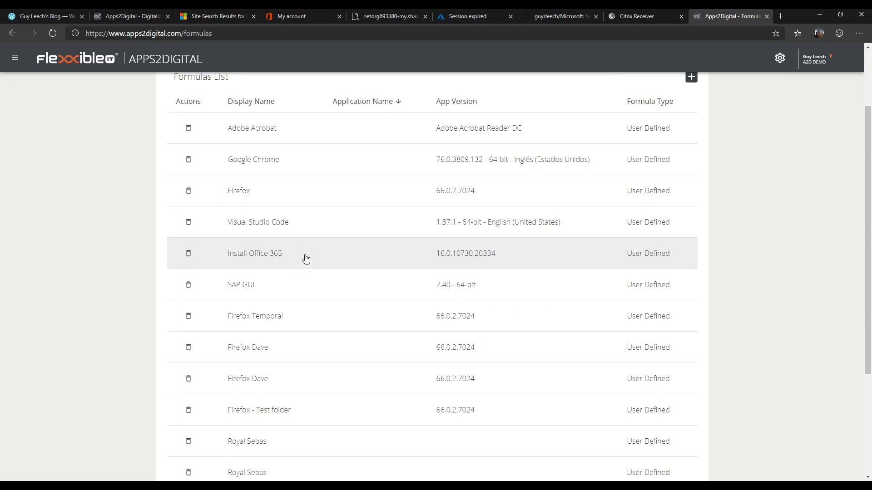
pyautogui.click(284, 291)
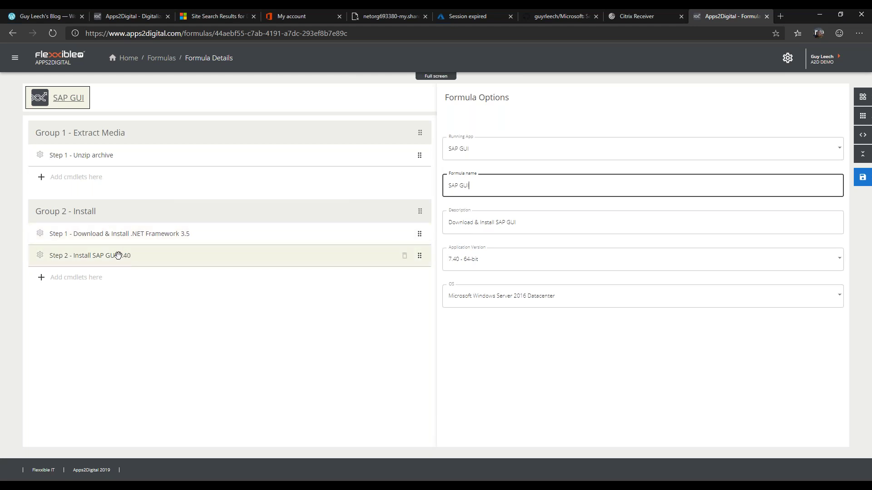
# - Return to the Formulas list, filter it by "chrome" and open the Google Chrome Latest formula
pyautogui.click(125, 59)
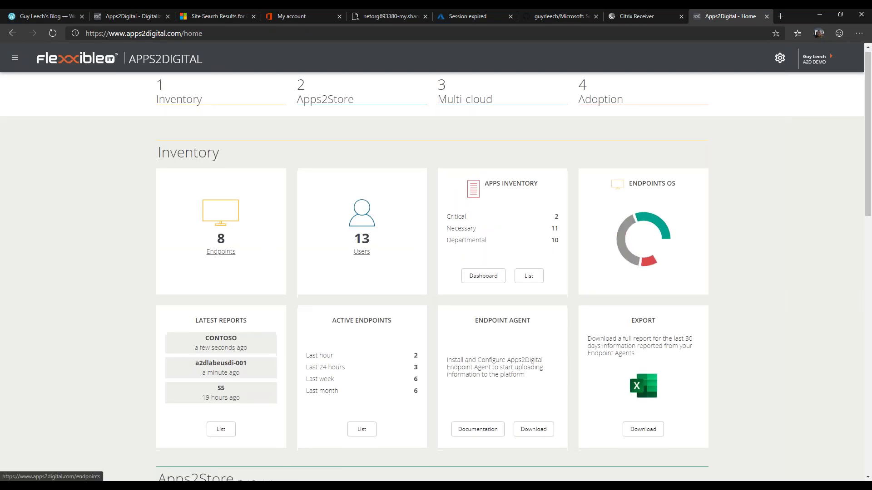
pyautogui.scroll(-6, 227, 251)
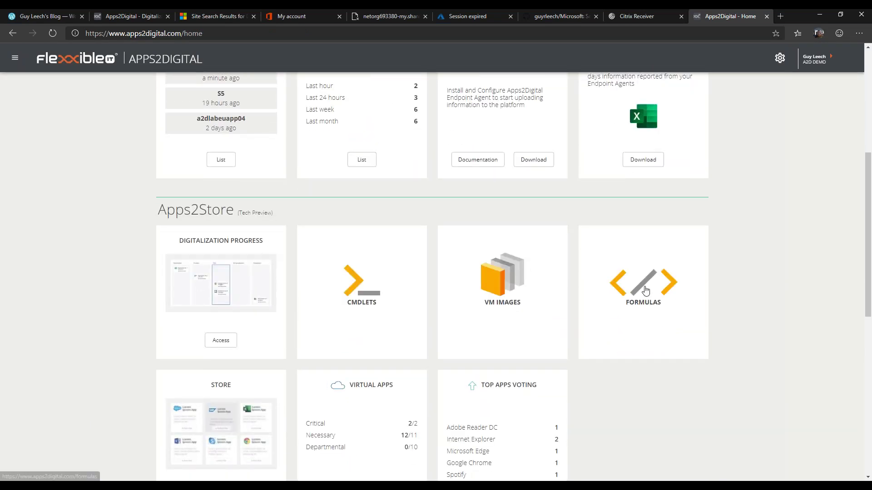
pyautogui.click(645, 290)
pyautogui.write('chrome')
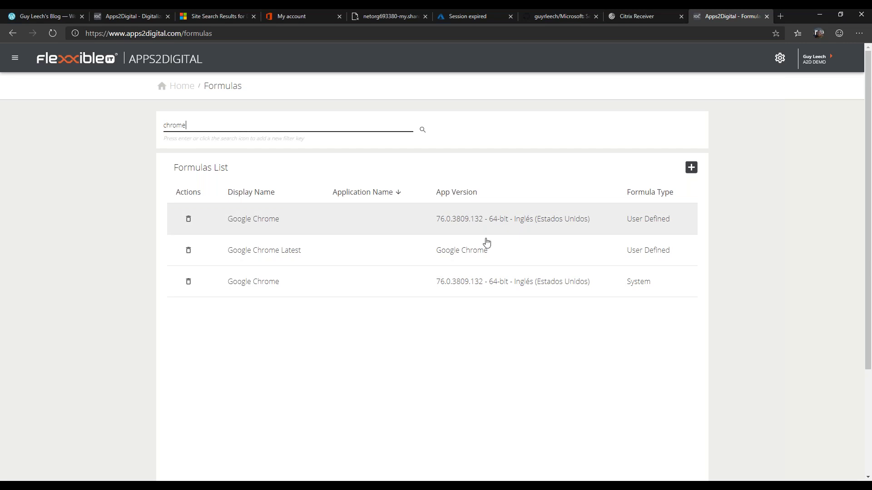
pyautogui.click(418, 257)
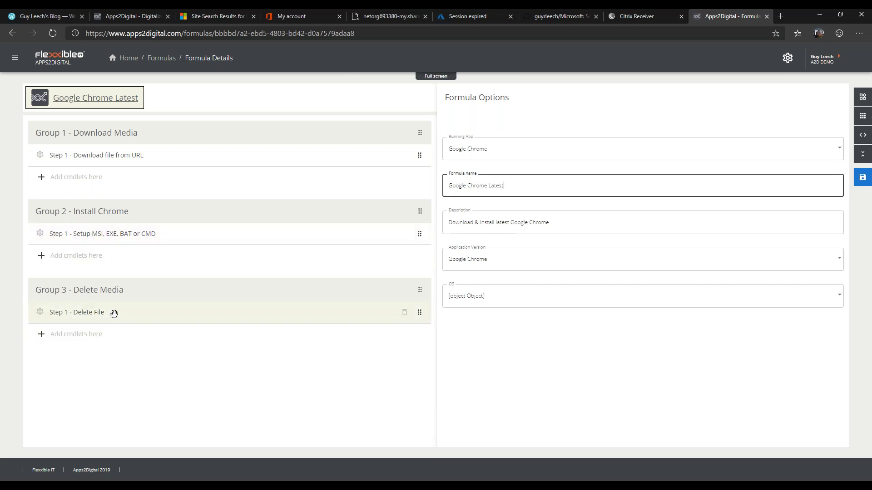
# - Review the cmdlet options of the Google Chrome Latest formula's installer setup, URL download and Delete File steps
pyautogui.click(137, 234)
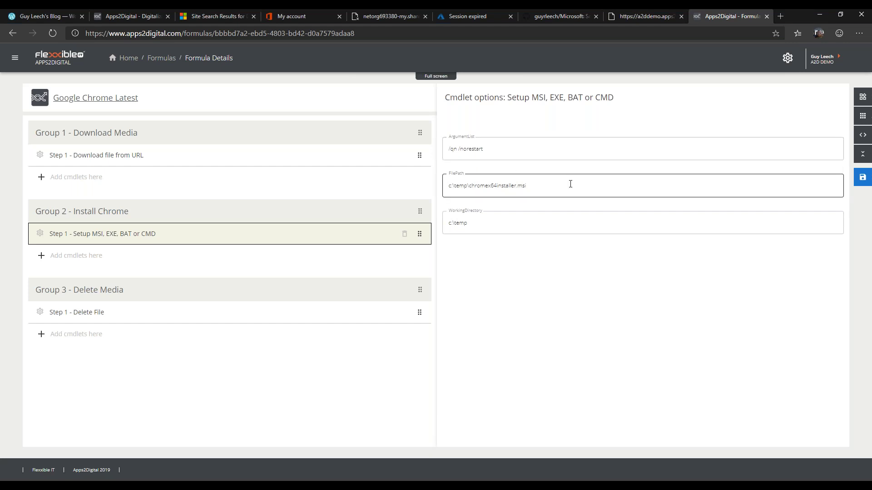
pyautogui.tripleClick(535, 185)
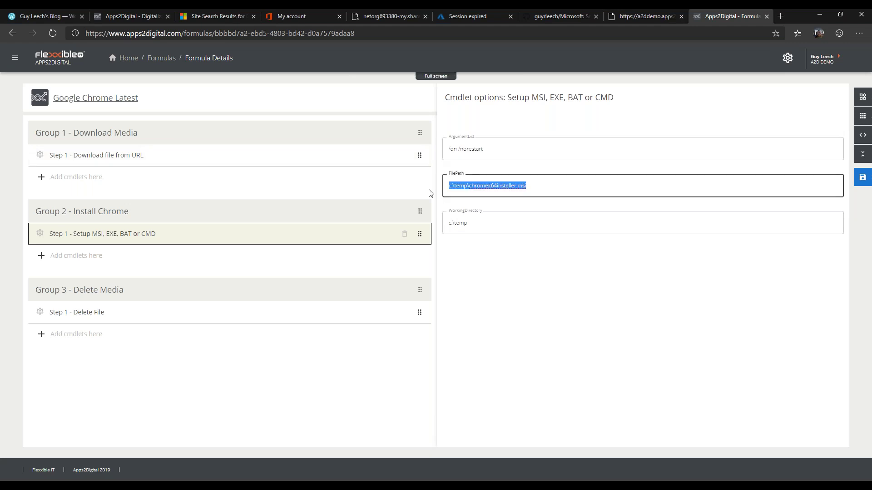
pyautogui.click(96, 158)
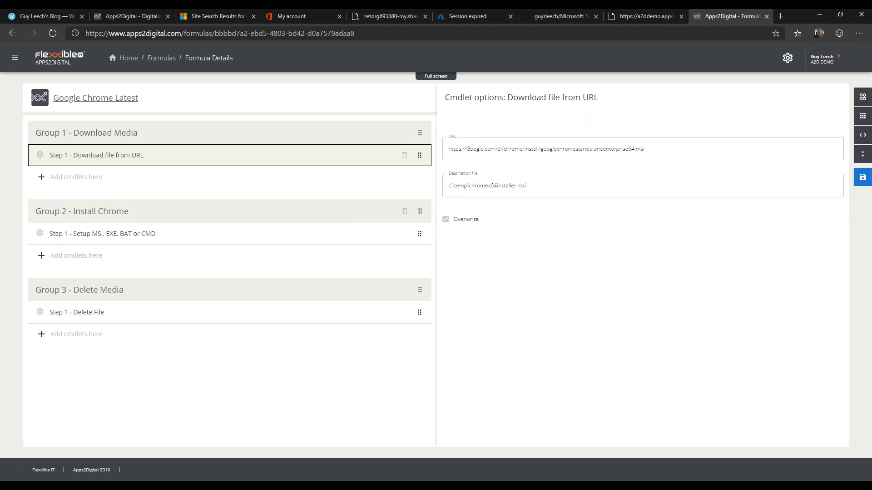
pyautogui.click(88, 315)
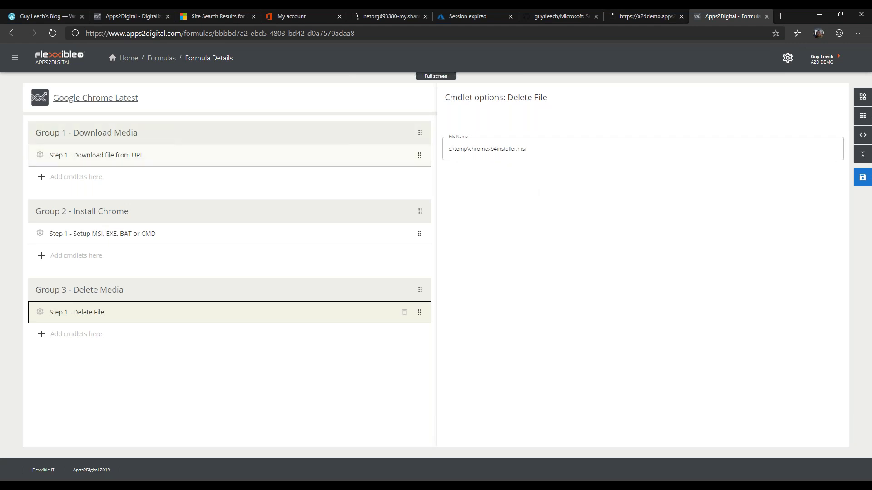
# - Go to the Cmdlets list in the home page's Apps2Store section, filter it by "down" and open the Download file from URL cmdlet
pyautogui.click(153, 59)
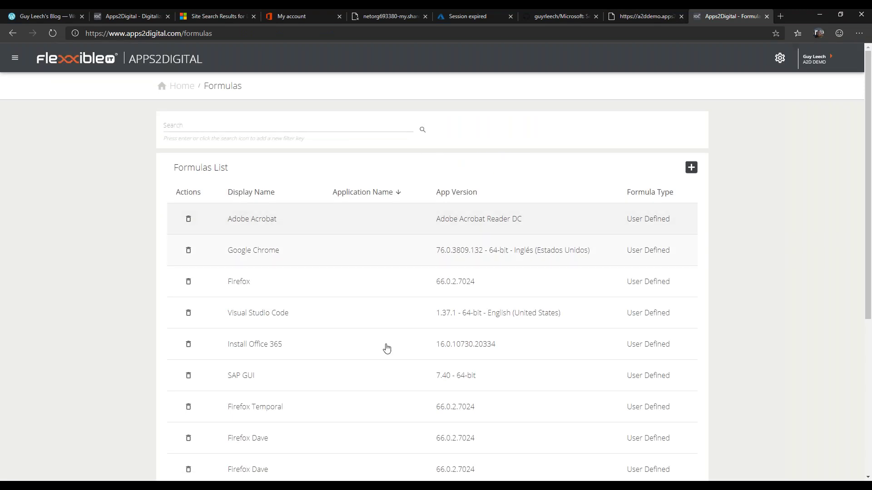
pyautogui.click(180, 86)
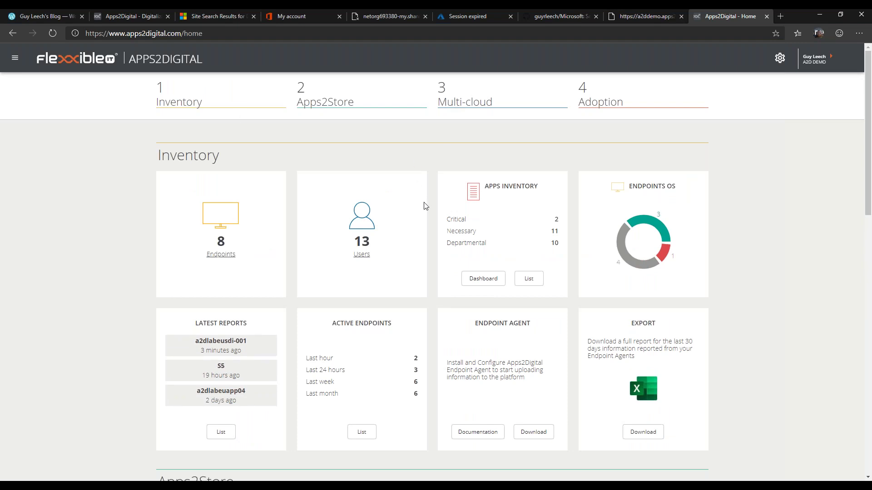
pyautogui.scroll(-1, 424, 206)
pyautogui.scroll(-8, 424, 208)
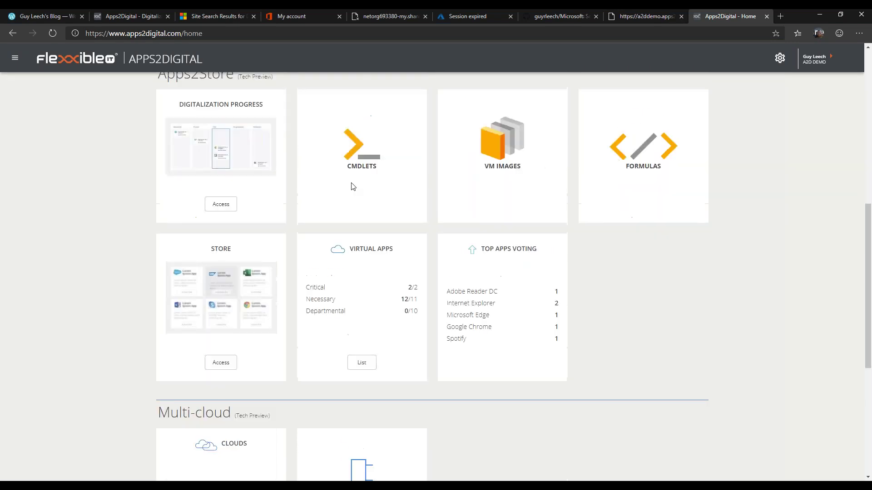
pyautogui.click(352, 186)
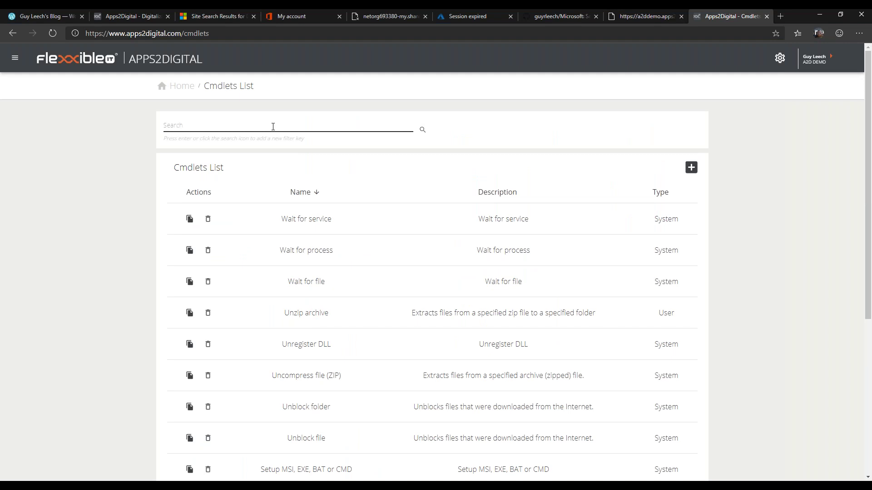
pyautogui.write('down')
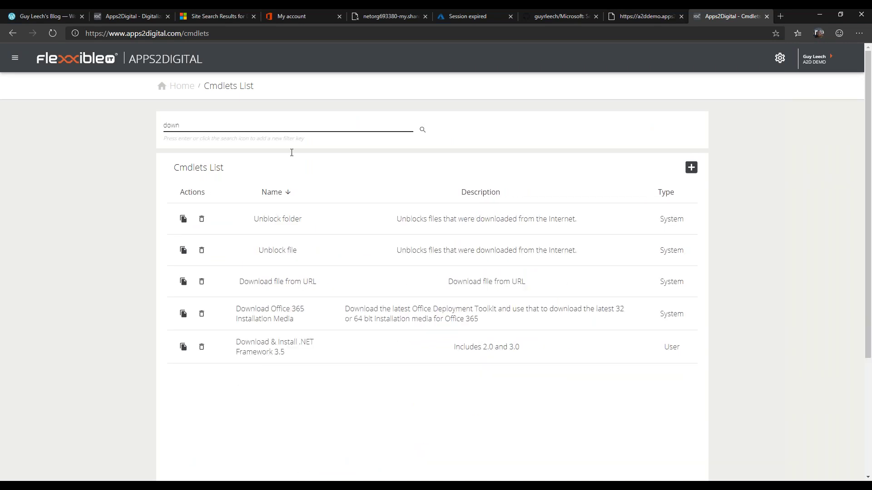
pyautogui.click(291, 292)
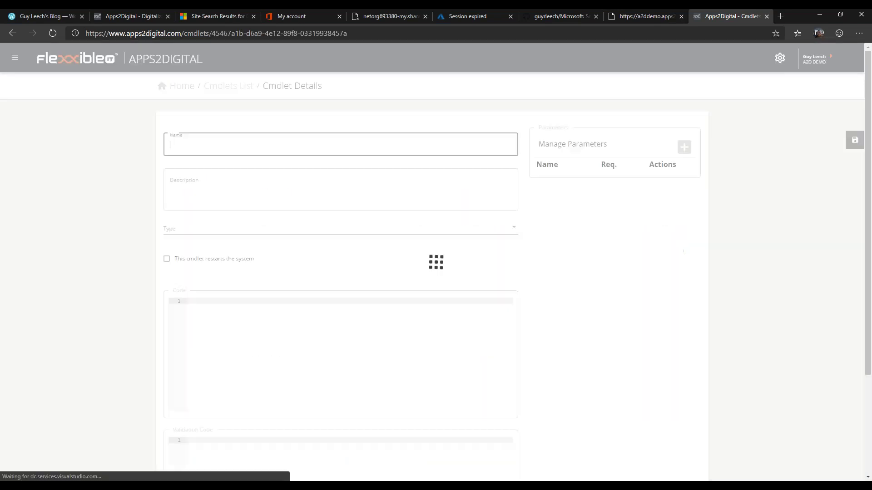
# - Review the Download file from URL cmdlet's parameters and the opening lines of its code that use them
pyautogui.scroll(-2, 312, 267)
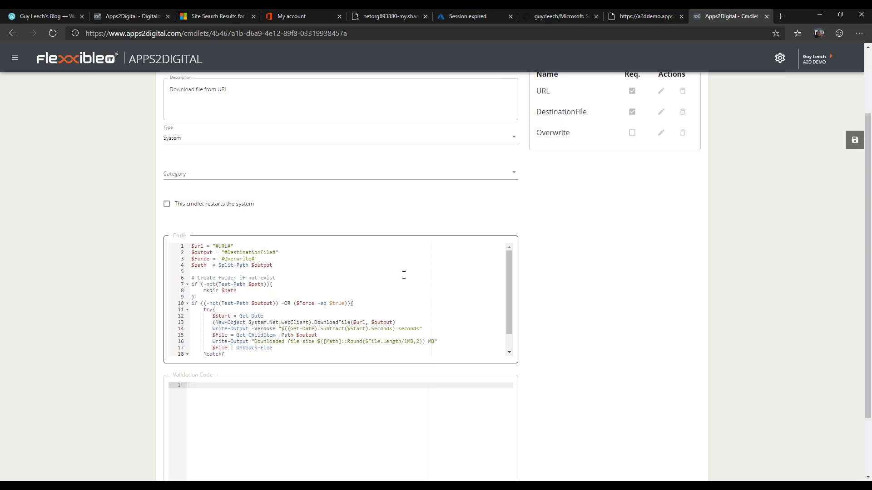
pyautogui.scroll(1, 404, 276)
pyautogui.scroll(1, 488, 247)
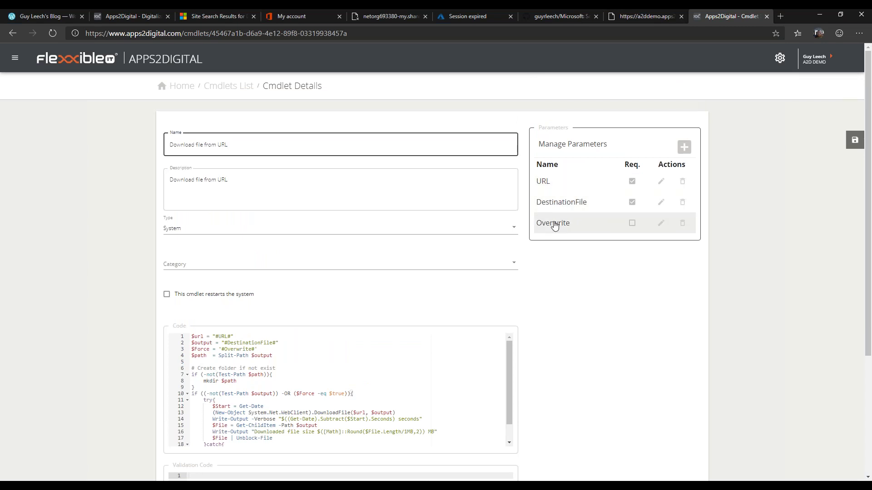
pyautogui.click(282, 355)
pyautogui.moveTo(282, 355); pyautogui.dragTo(188, 337)
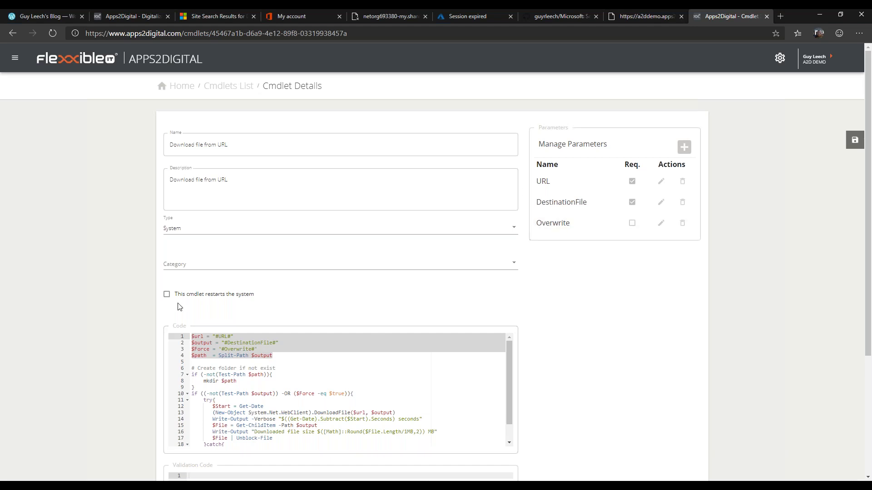
# - Return to the Digitalization Progress board and open the Azure-West-EU logs in the Google Chrome Guys Demo process details
pyautogui.click(184, 87)
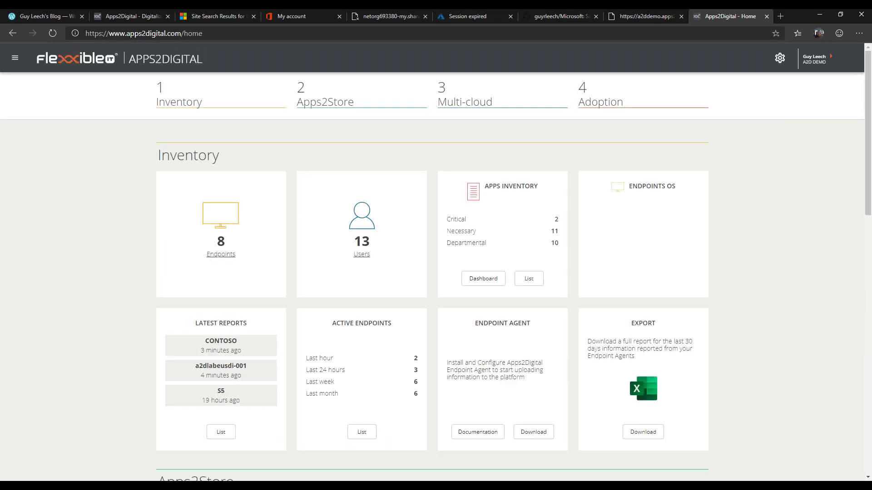
pyautogui.scroll(-8, 432, 272)
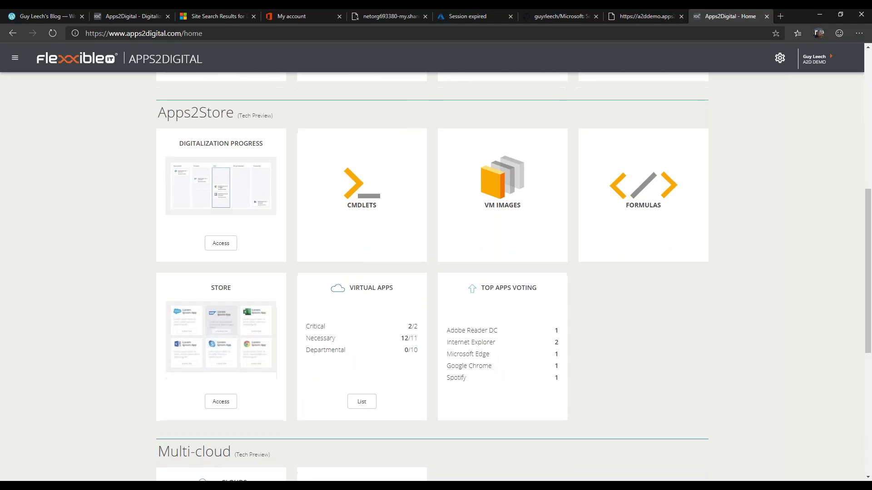
pyautogui.click(220, 204)
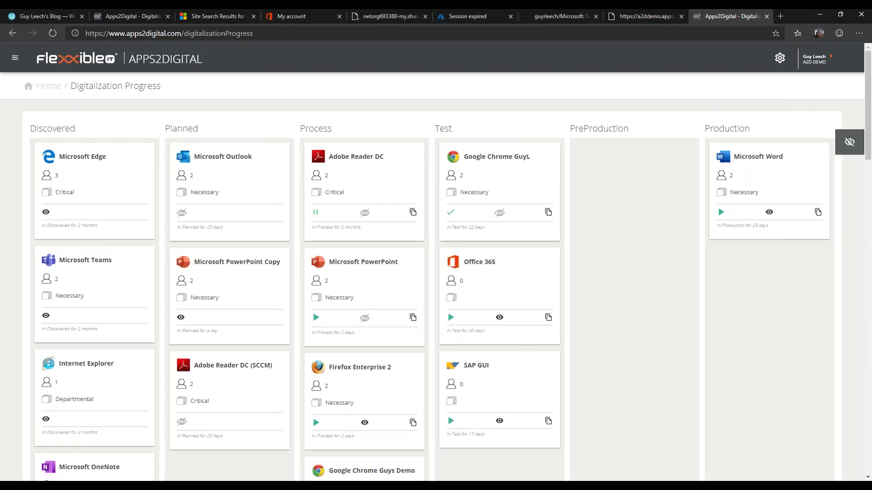
pyautogui.scroll(-4, 316, 350)
pyautogui.click(315, 346)
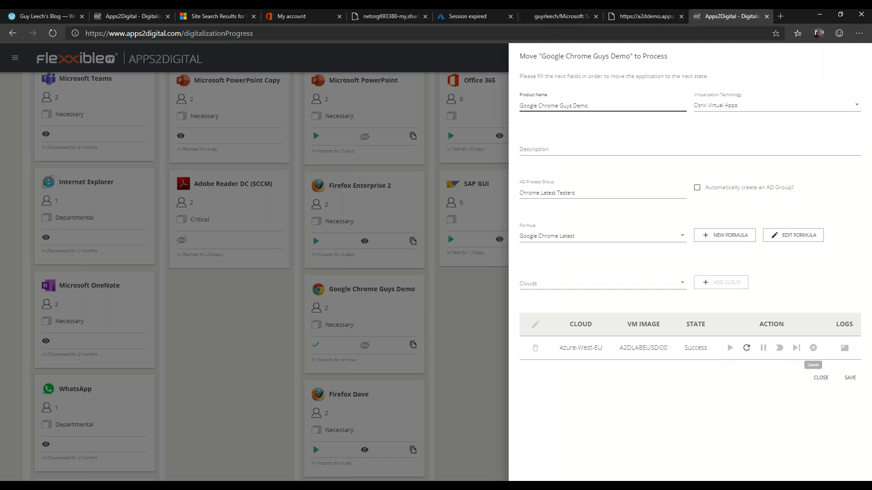
pyautogui.click(845, 348)
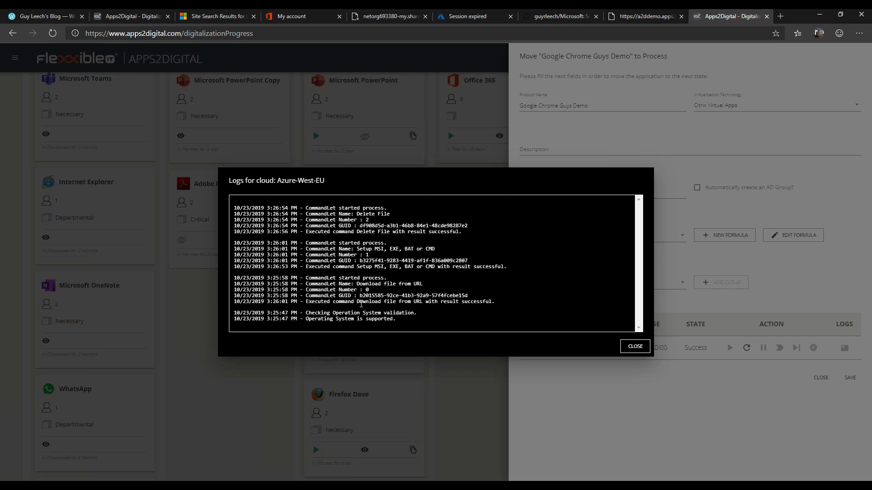
# - Examine the log results for the download, setup and Delete File cmdlets, and close the logs
pyautogui.moveTo(354, 302); pyautogui.dragTo(499, 303)
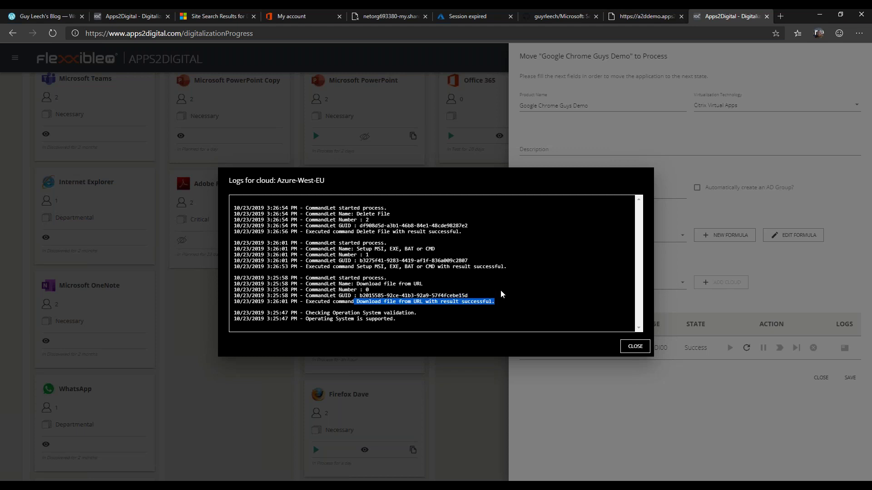
pyautogui.moveTo(357, 266); pyautogui.dragTo(524, 268)
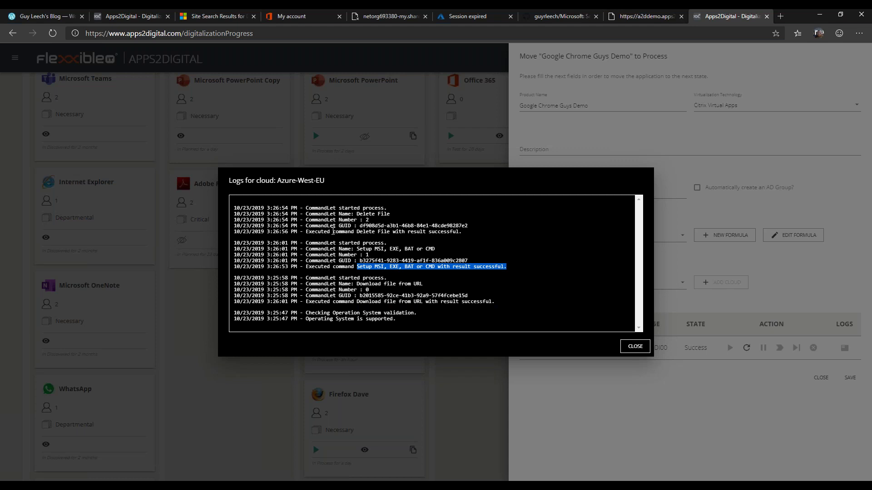
pyautogui.moveTo(303, 232); pyautogui.dragTo(476, 237)
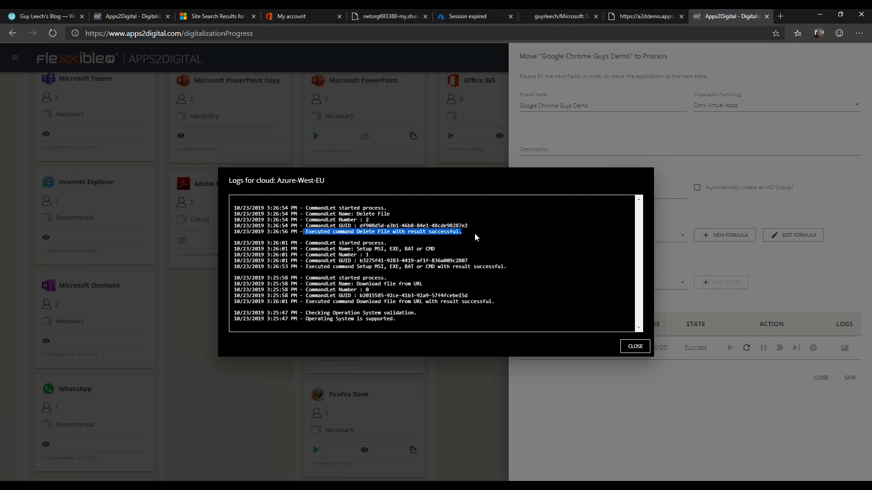
pyautogui.click(634, 347)
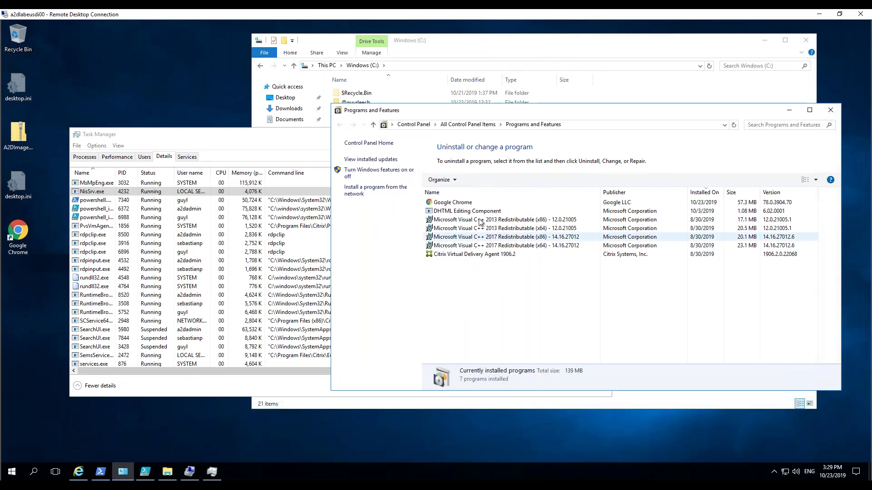
# - Check the Google Chrome installation in the a2dlabeusdi00 remote desktop by launching the browser, and close the Google Chrome Guys Demo details in Apps2Digital
pyautogui.click(468, 203)
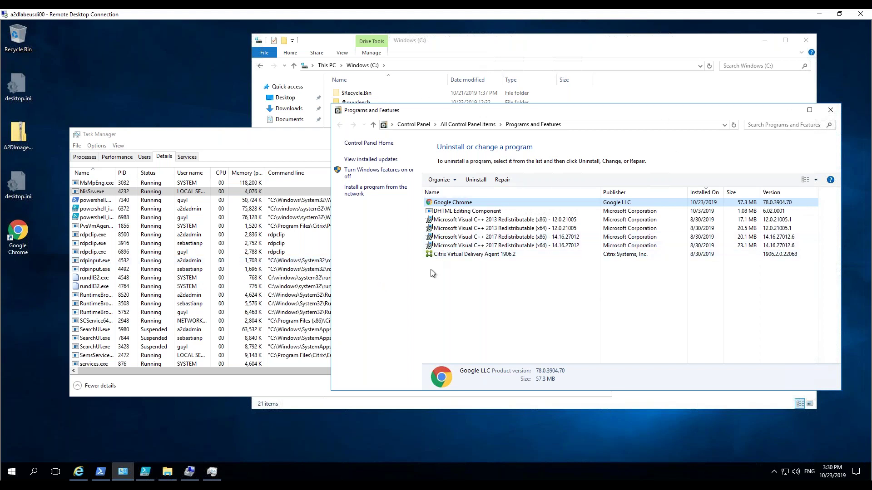
pyautogui.click(24, 237)
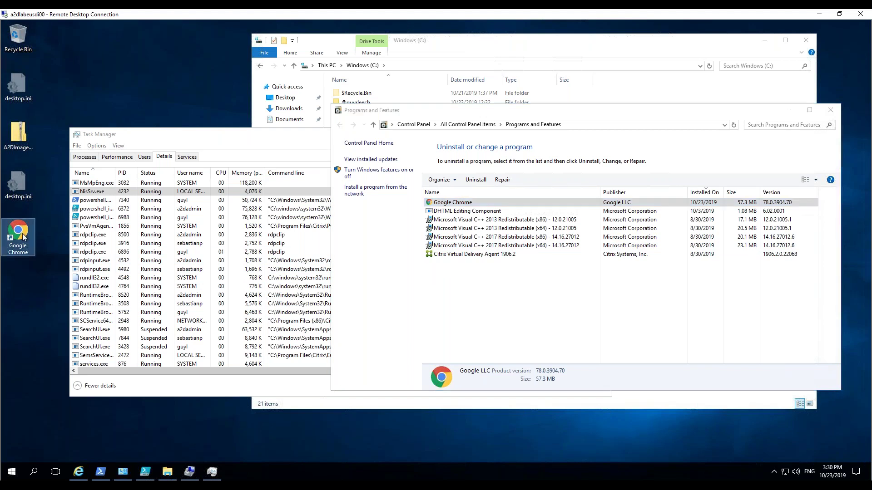
pyautogui.doubleClick(23, 236)
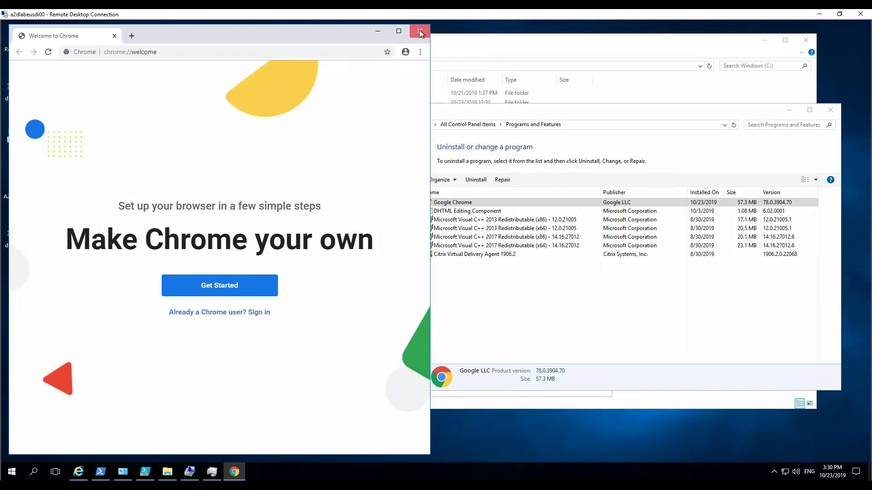
pyautogui.click(813, 13)
pyautogui.click(820, 378)
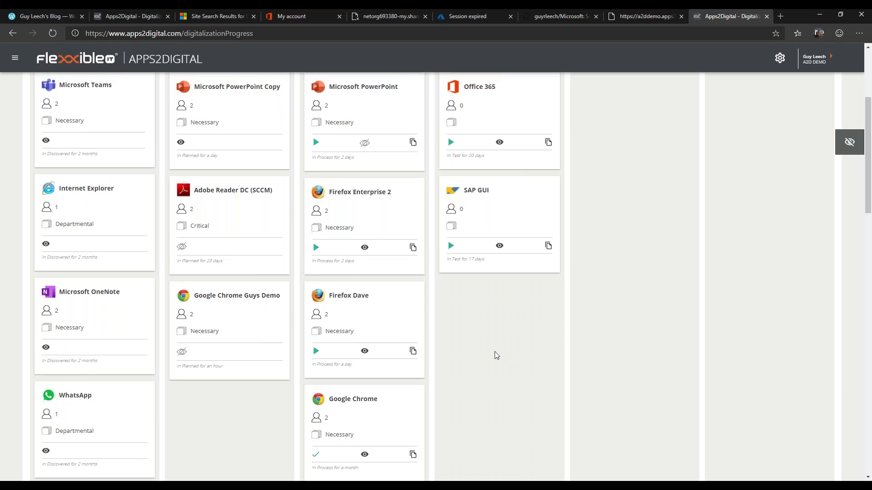
pyautogui.scroll(4, 497, 356)
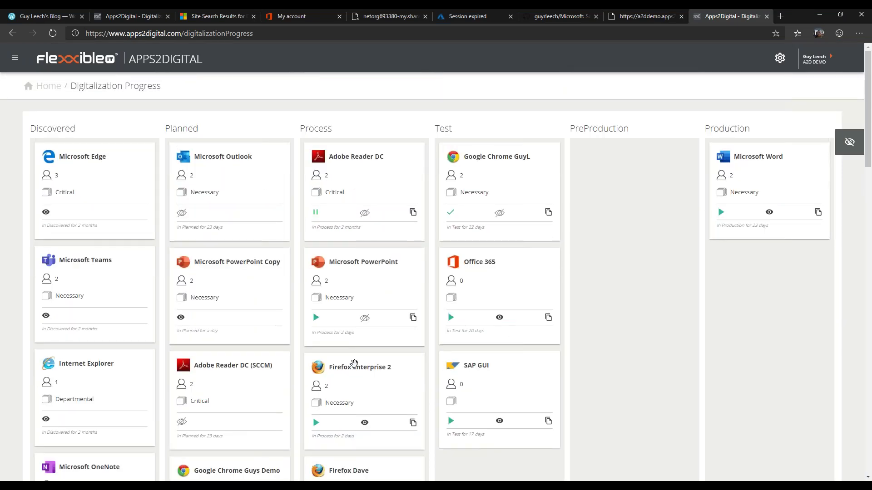
pyautogui.scroll(-5, 354, 363)
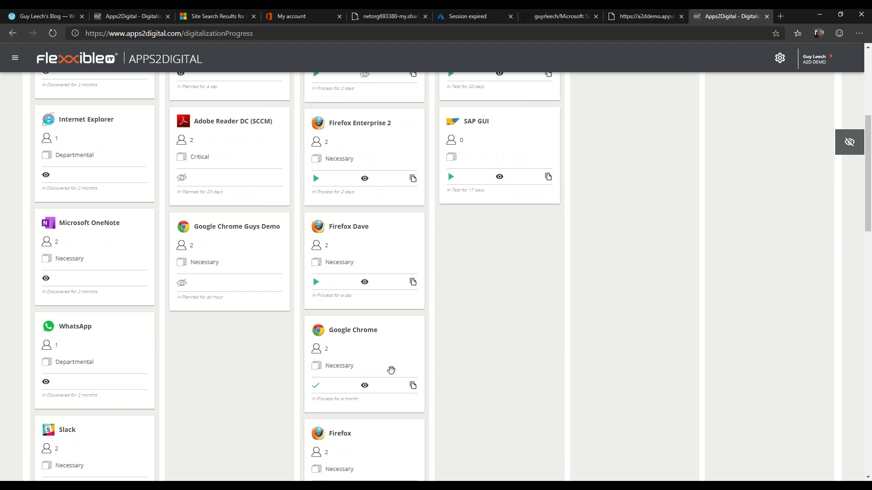
pyautogui.scroll(-2, 391, 370)
pyautogui.moveTo(354, 275); pyautogui.dragTo(489, 266)
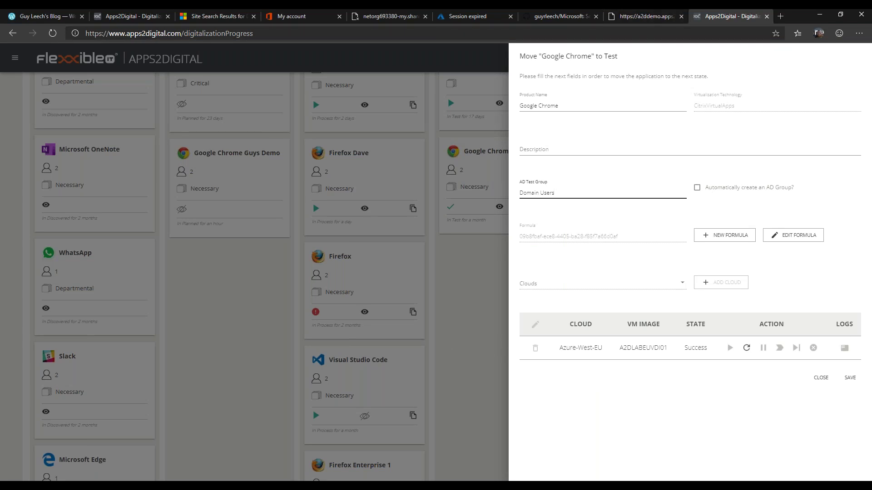
pyautogui.click(820, 378)
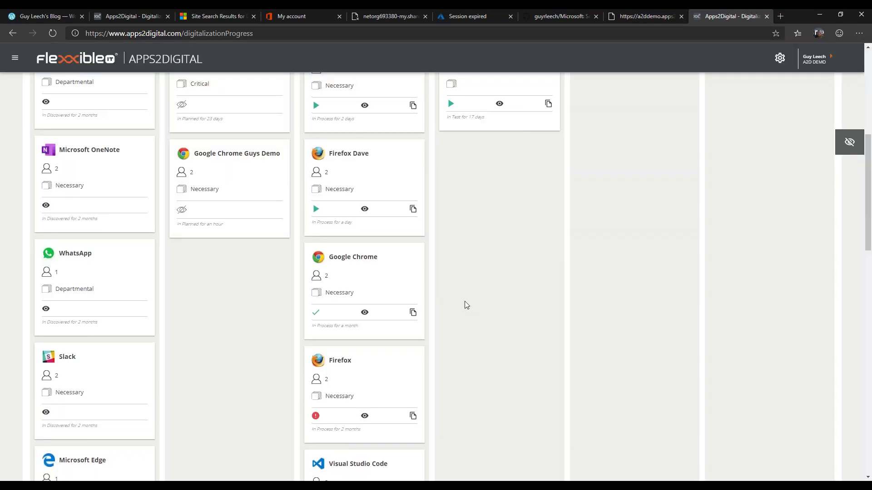
# - Move Google Chrome Guys Demo from Process to Test, saving it with Chrome Latest Testers as the AD test group, and close its details
pyautogui.scroll(3, 468, 313)
pyautogui.scroll(3, 467, 287)
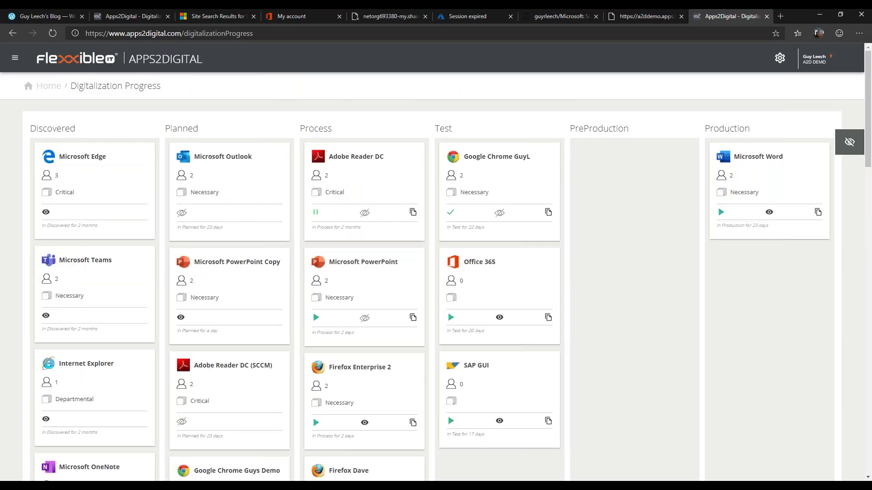
pyautogui.scroll(-7, 459, 282)
pyautogui.scroll(-3, 458, 281)
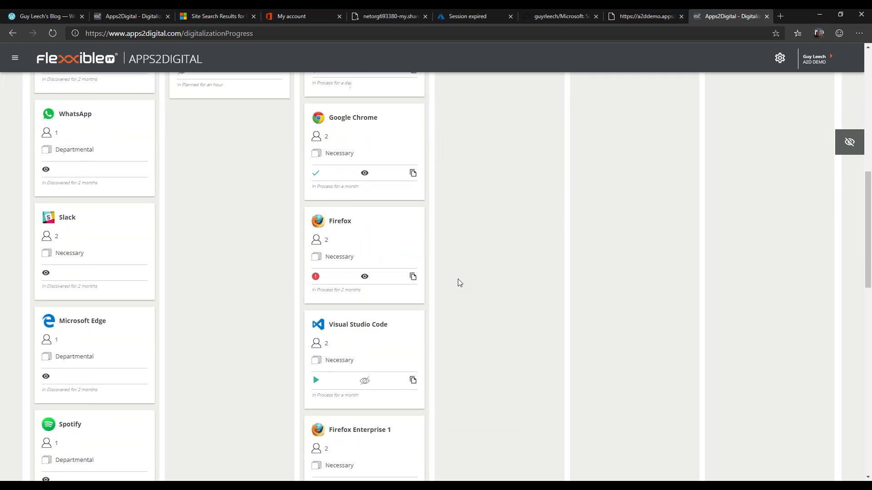
pyautogui.scroll(4, 457, 282)
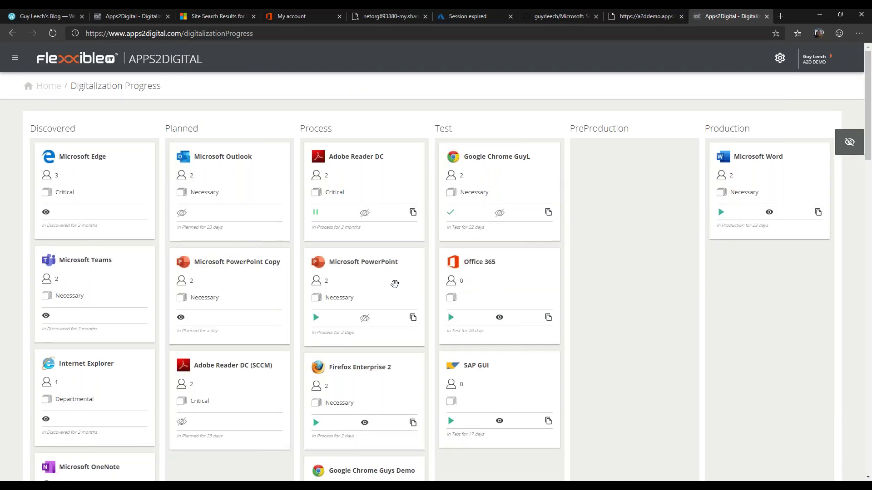
pyautogui.scroll(-4, 395, 284)
pyautogui.moveTo(364, 299); pyautogui.dragTo(504, 306)
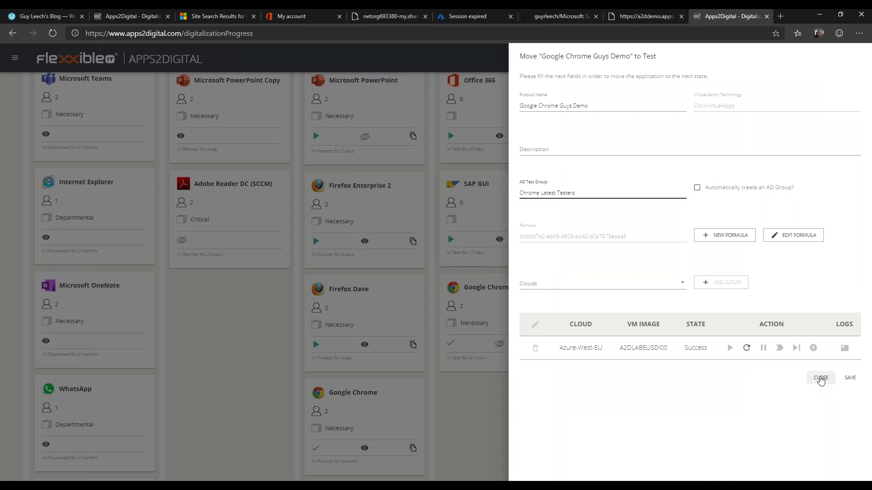
pyautogui.click(848, 378)
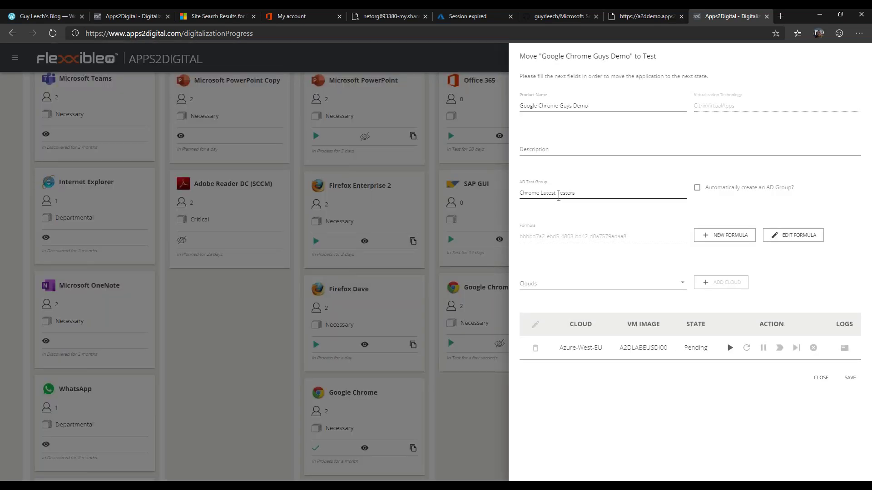
pyautogui.click(820, 379)
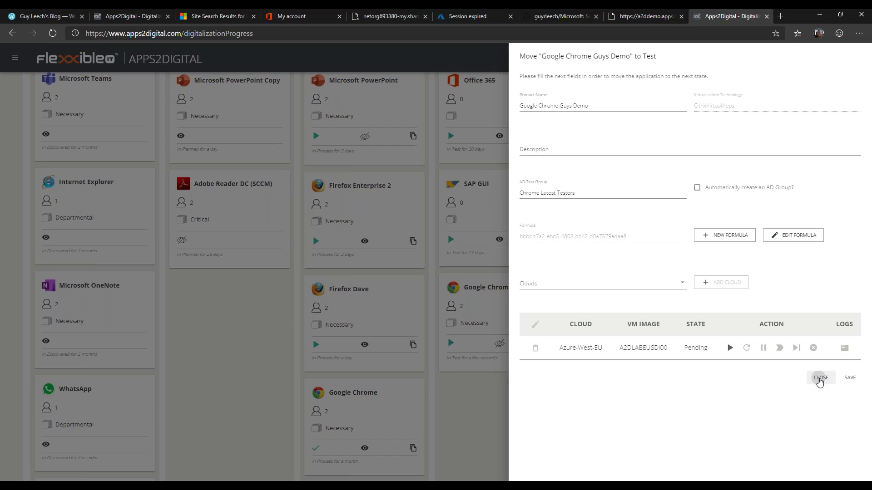
pyautogui.scroll(4, 624, 323)
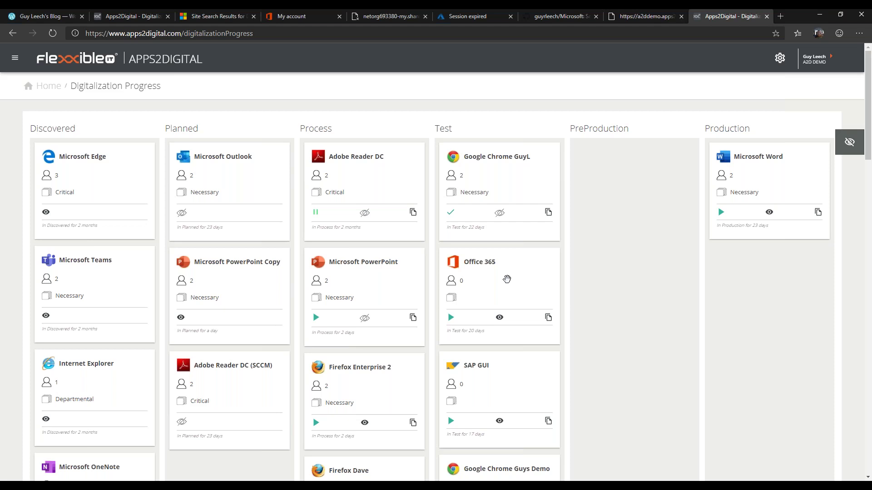
# - Switch to the logged-off a2ddemo.apps2digital.com page and load the site's root address without the logout path
pyautogui.click(631, 17)
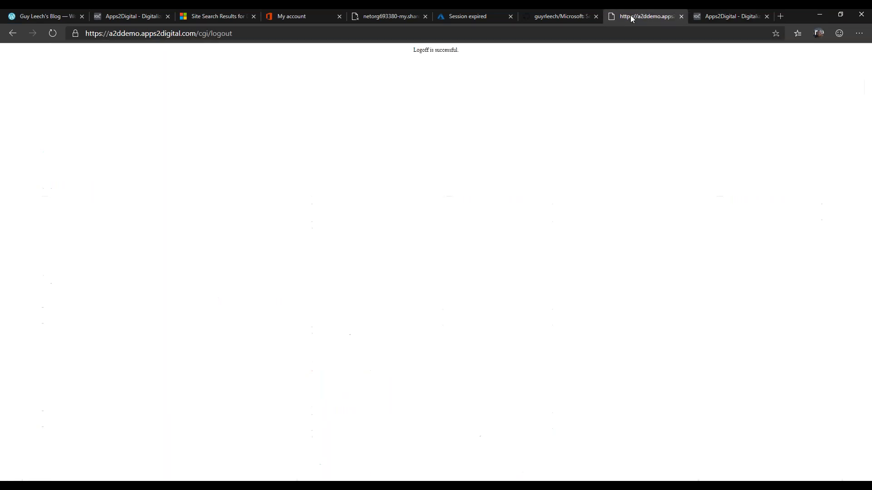
pyautogui.click(194, 34)
pyautogui.click(197, 34)
pyautogui.moveTo(196, 33); pyautogui.dragTo(233, 34)
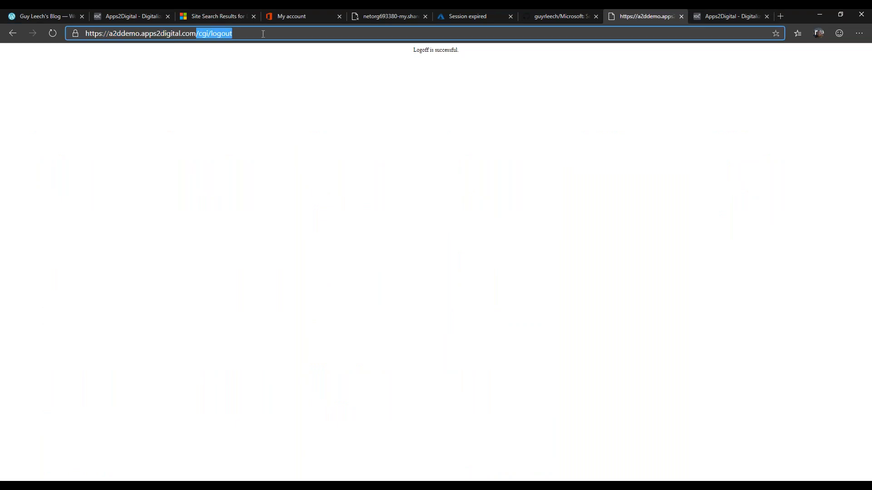
pyautogui.press('BackSpace')
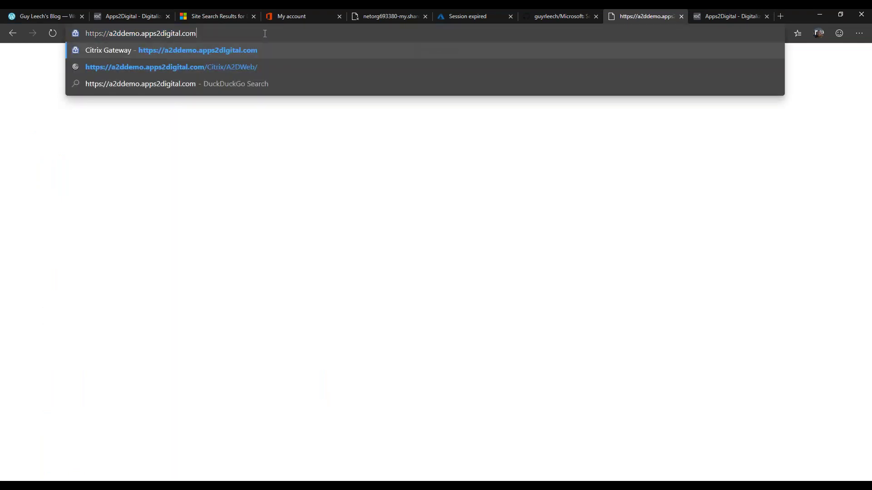
pyautogui.press('Return')
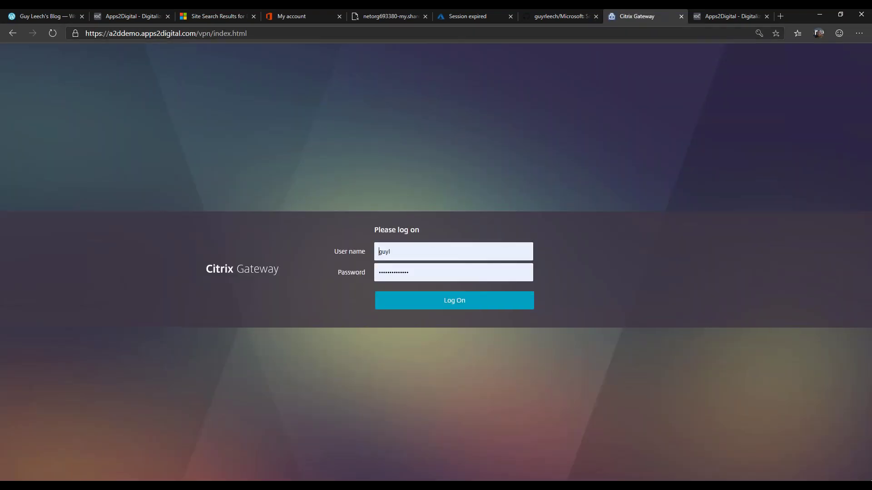
# - Log on to Citrix Gateway with the prefilled credentials and open the Apps2Store section of StoreFront
pyautogui.click(464, 307)
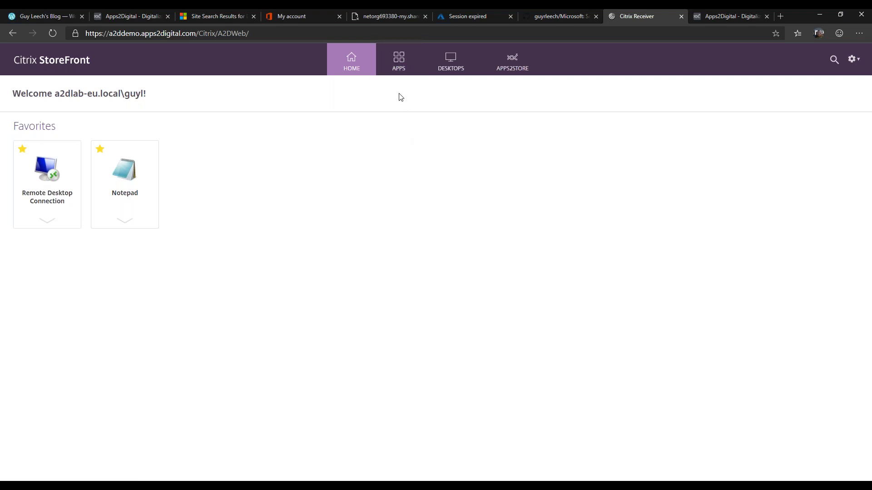
pyautogui.click(507, 65)
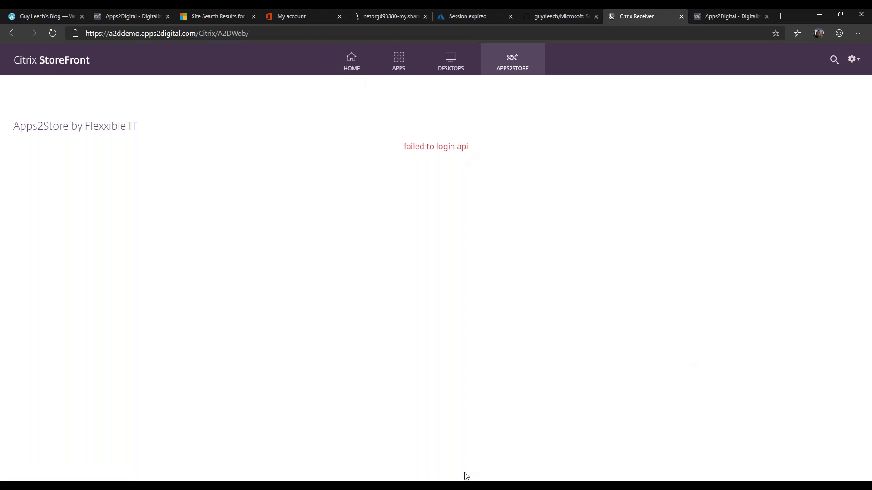
pyautogui.moveTo(412, 486)
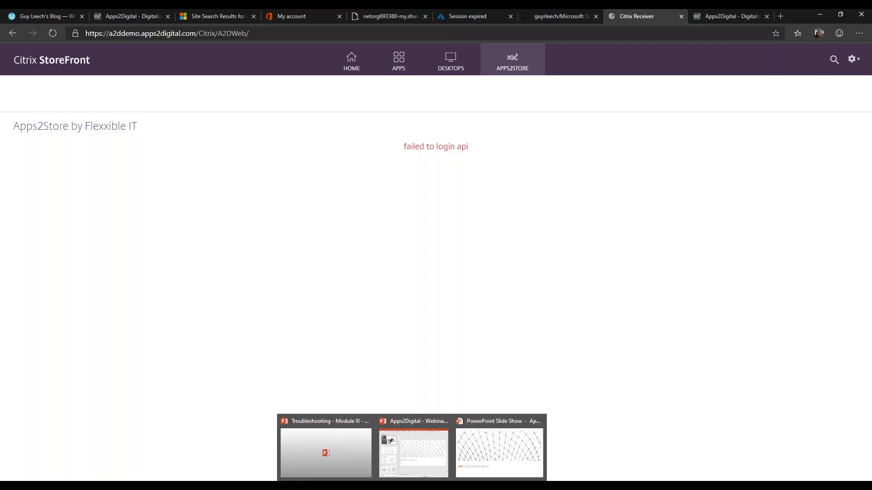